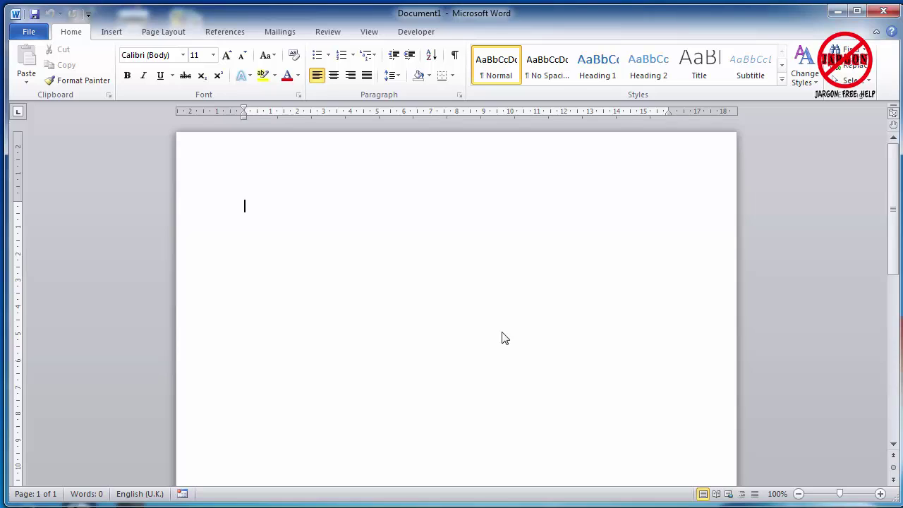
Browse the Insert, Page Layout, References and Home ribbon tabs, briefly entering and leaving Backstage view.
{"action": "left_click", "coordinate": [111, 33]}
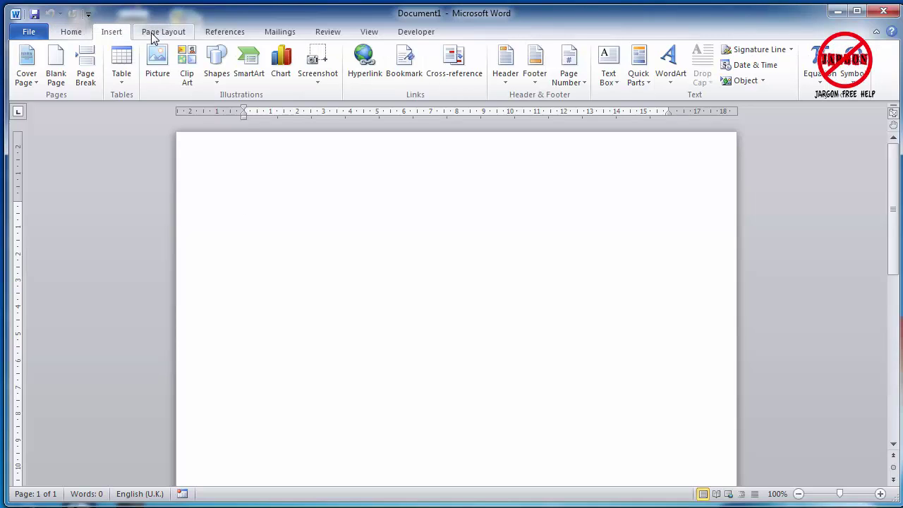
{"action": "left_click", "coordinate": [152, 35]}
{"action": "left_click", "coordinate": [211, 34]}
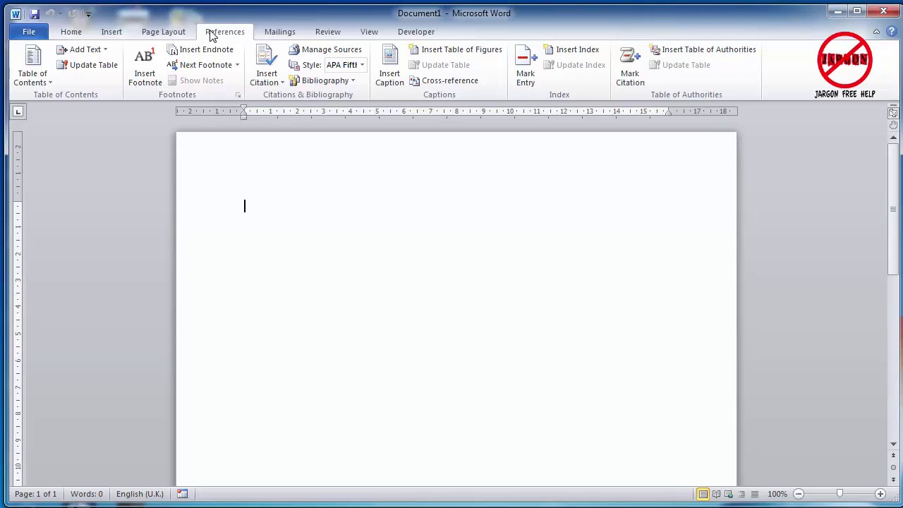
{"action": "left_click", "coordinate": [78, 35]}
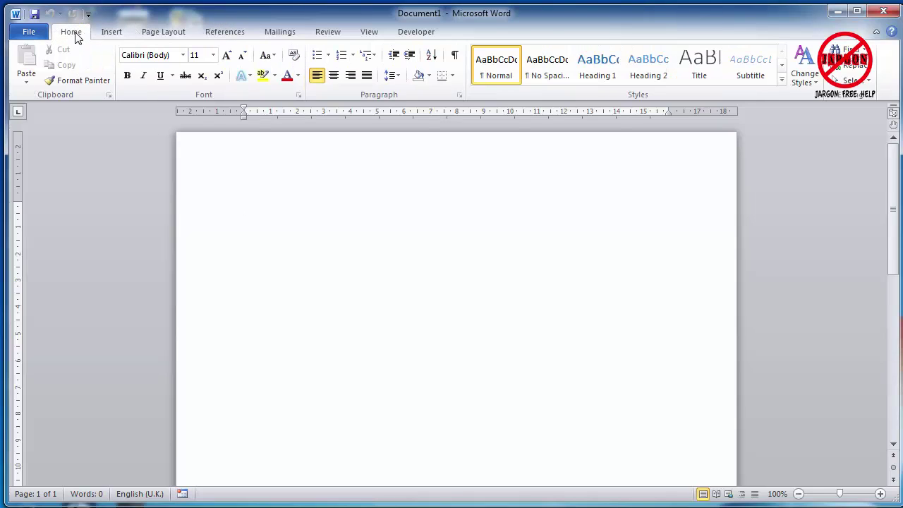
{"action": "left_click", "coordinate": [30, 34]}
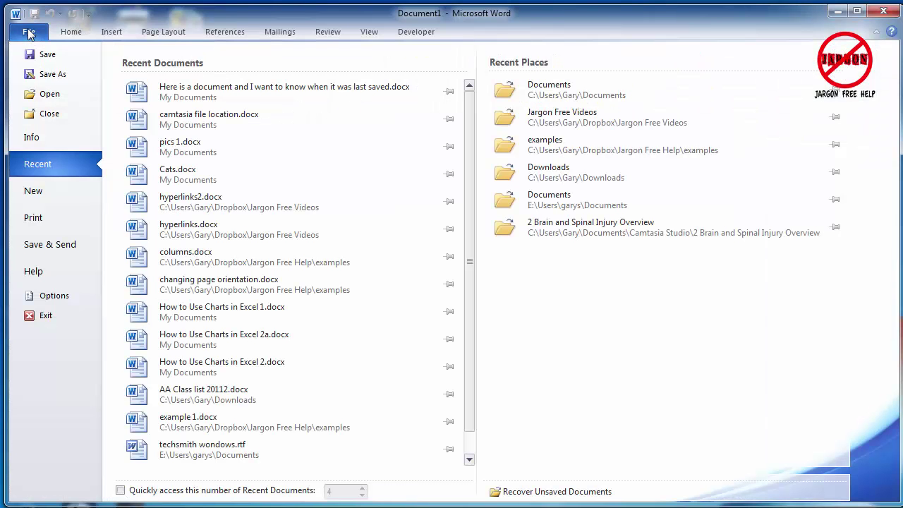
{"action": "left_click", "coordinate": [73, 32]}
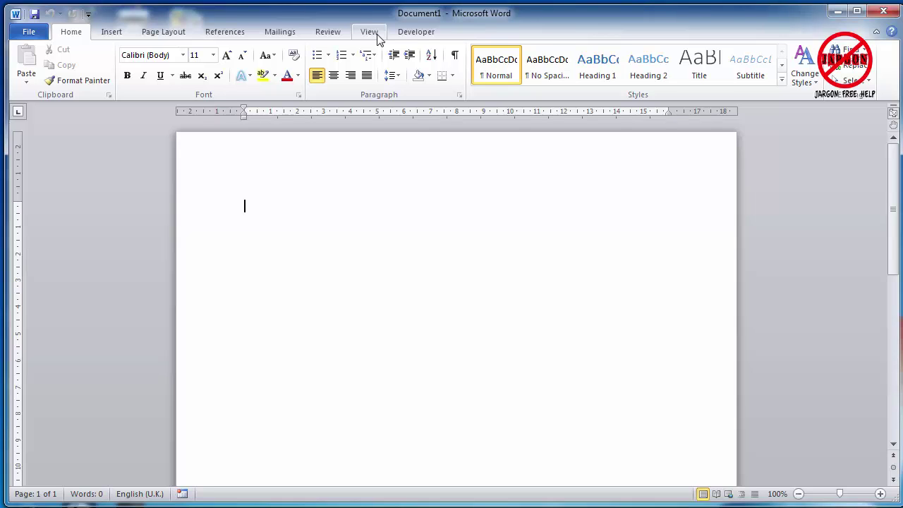
Look over the Review and Page Layout tabs, then open the File Backstage view at Recent.
{"action": "left_click", "coordinate": [340, 34]}
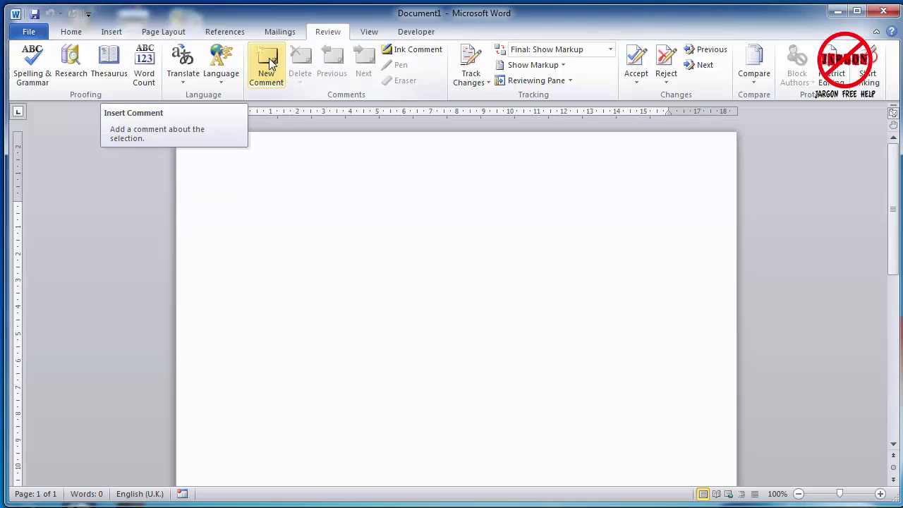
{"action": "left_click", "coordinate": [172, 34]}
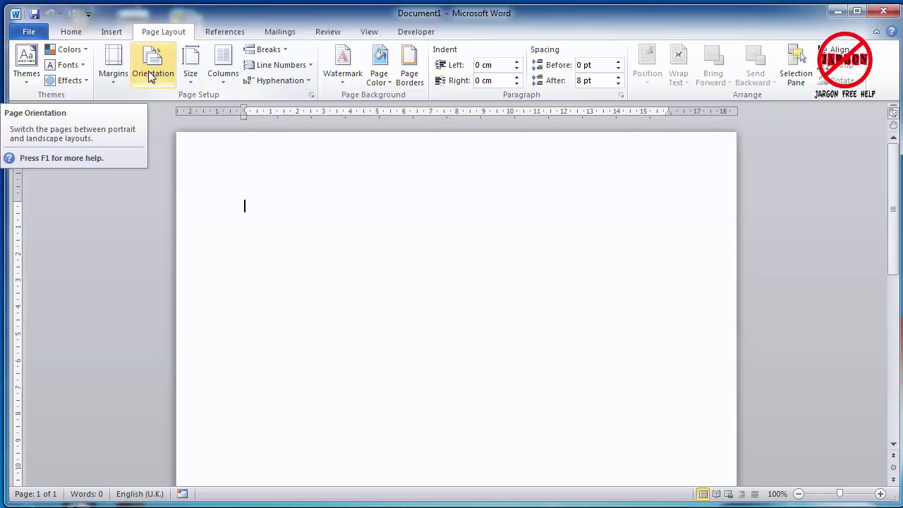
{"action": "left_click", "coordinate": [71, 36]}
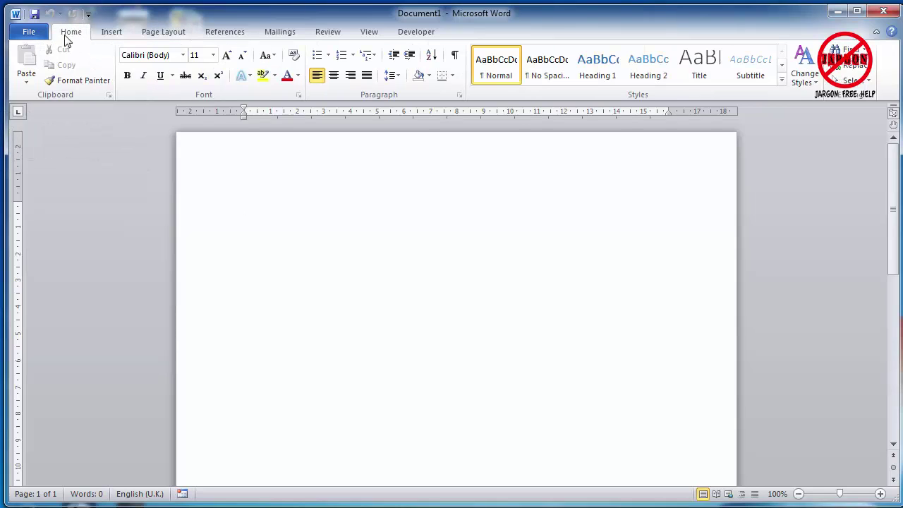
{"action": "left_click", "coordinate": [35, 33]}
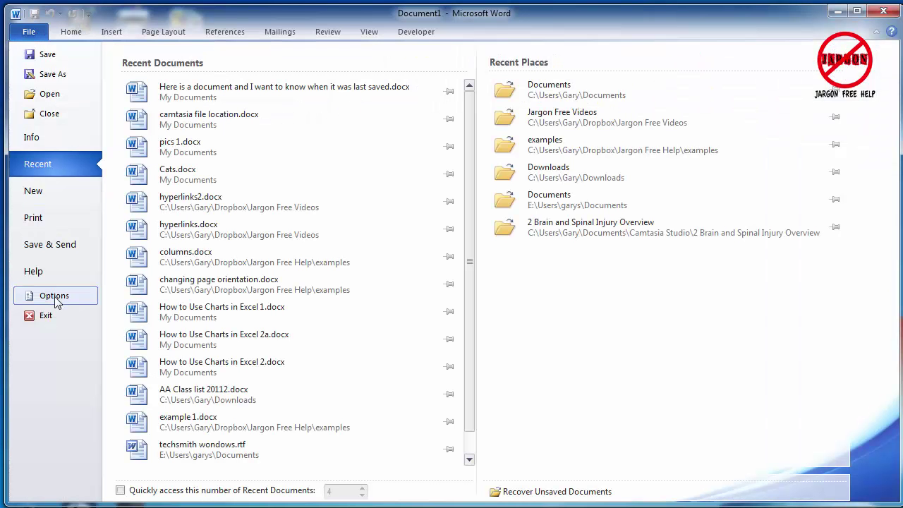
Open Word Options, reposition the window on screen, and go to Customize Ribbon.
{"action": "left_click", "coordinate": [57, 296]}
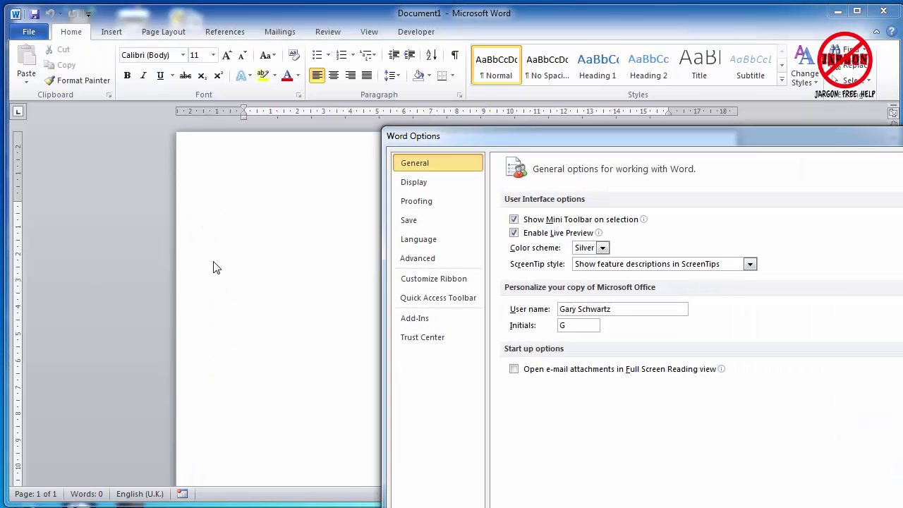
{"action": "left_click_drag", "start_coordinate": [471, 138], "coordinate": [179, 17]}
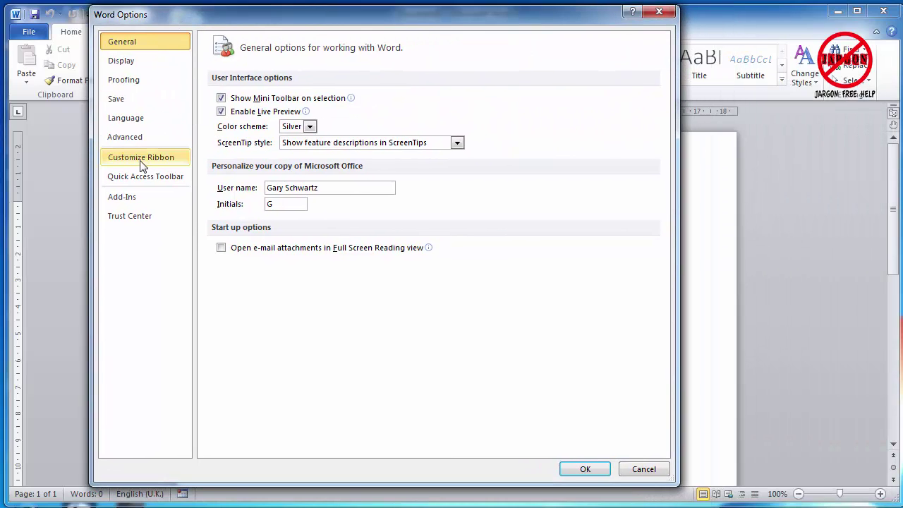
{"action": "left_click", "coordinate": [142, 158]}
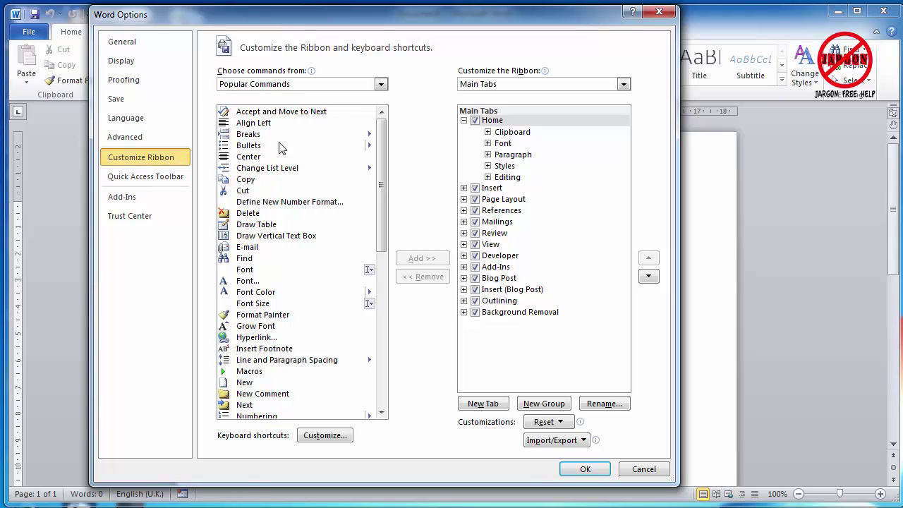
Cycle 'Choose commands from' through Commands Not in the Ribbon, All Commands and Macros.
{"action": "left_click", "coordinate": [265, 85]}
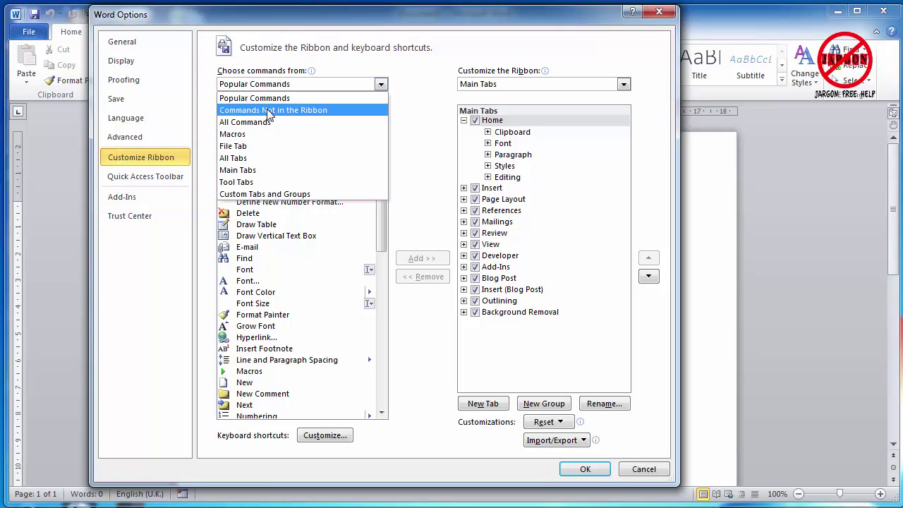
{"action": "left_click", "coordinate": [269, 111]}
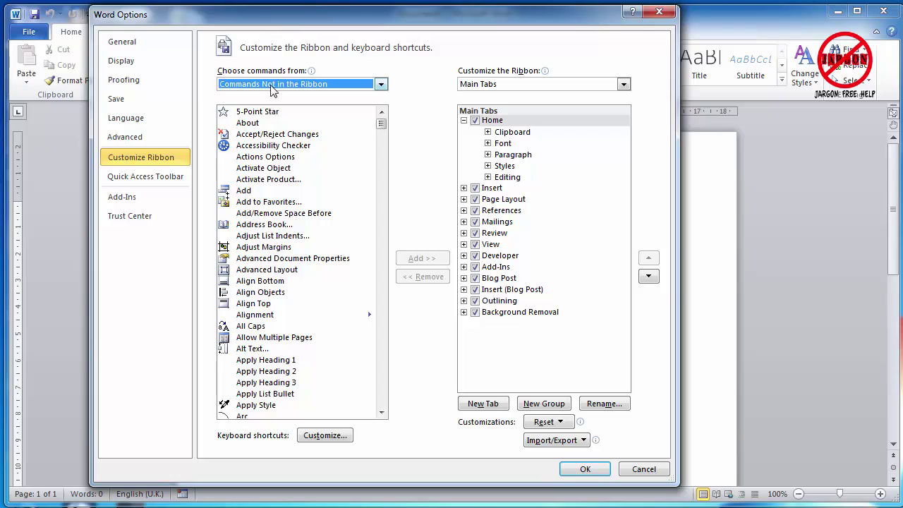
{"action": "left_click", "coordinate": [274, 85]}
{"action": "left_click", "coordinate": [269, 123]}
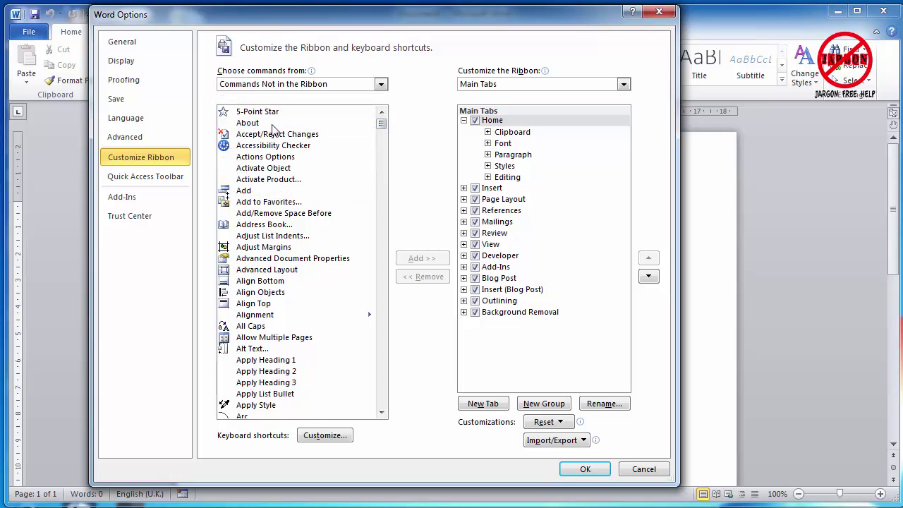
{"action": "left_click", "coordinate": [274, 85]}
{"action": "left_click", "coordinate": [277, 142]}
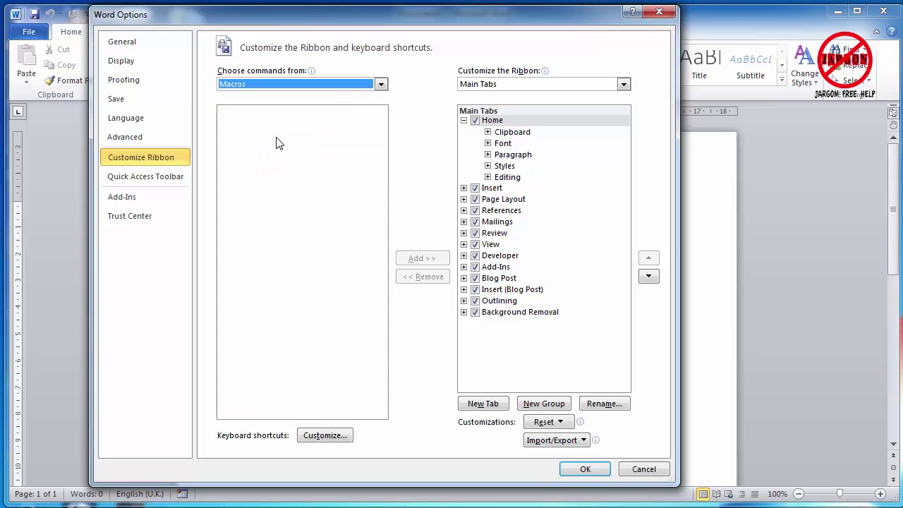
{"action": "left_click", "coordinate": [344, 85]}
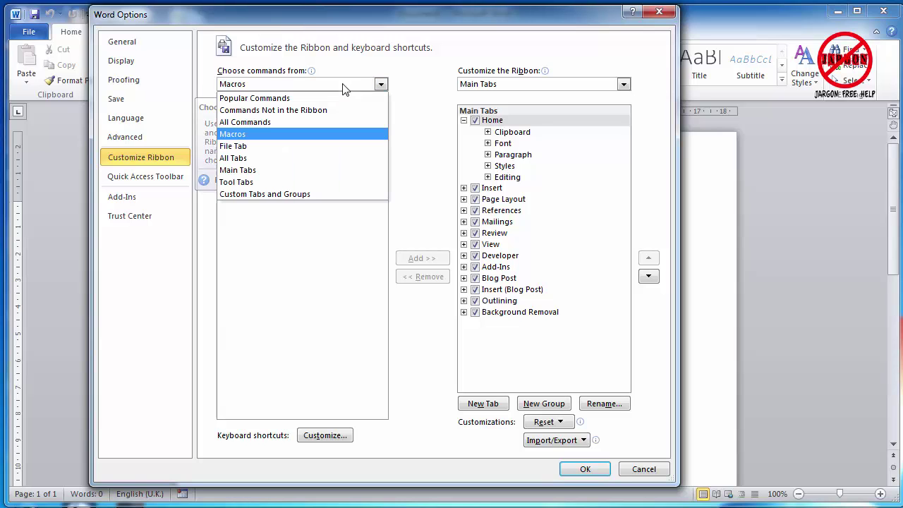
{"action": "left_click", "coordinate": [339, 146]}
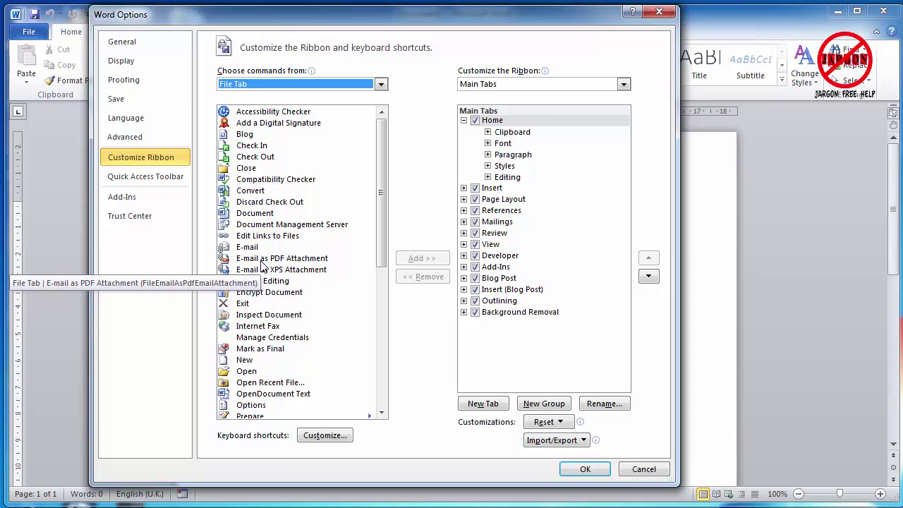
{"action": "left_click", "coordinate": [520, 86]}
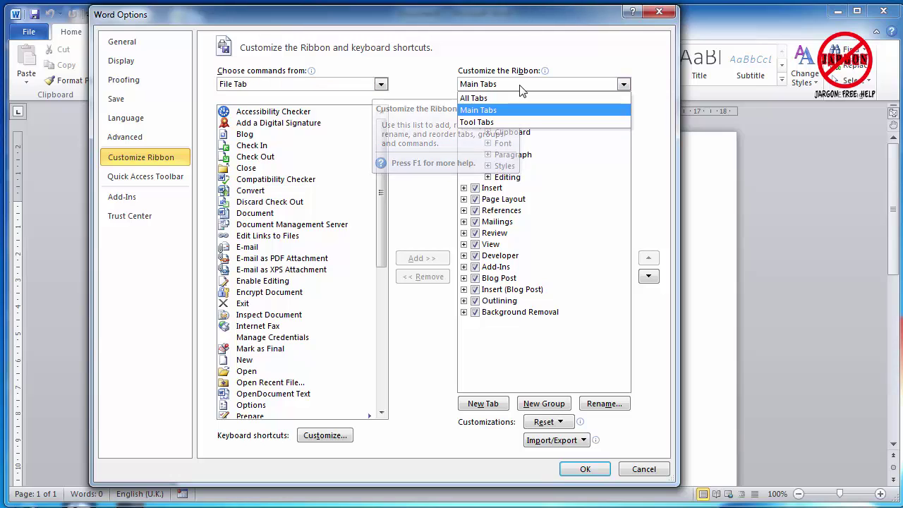
{"action": "left_click", "coordinate": [520, 122]}
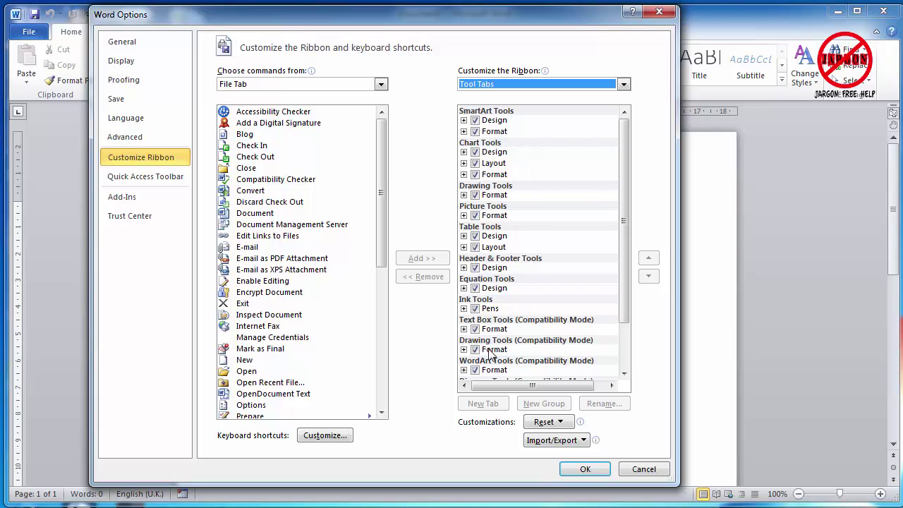
{"action": "left_click", "coordinate": [624, 374]}
{"action": "left_click", "coordinate": [625, 374]}
{"action": "left_click", "coordinate": [624, 374]}
{"action": "left_click", "coordinate": [624, 374]}
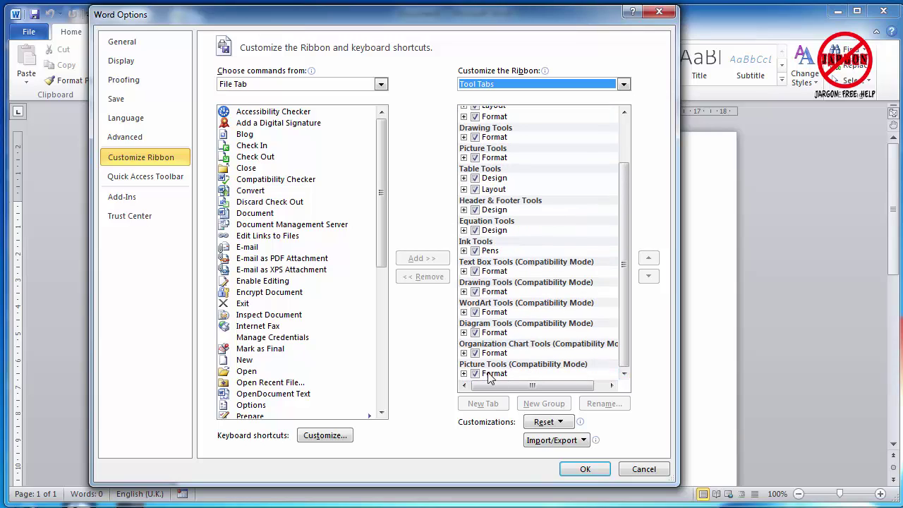
{"action": "left_click", "coordinate": [572, 86]}
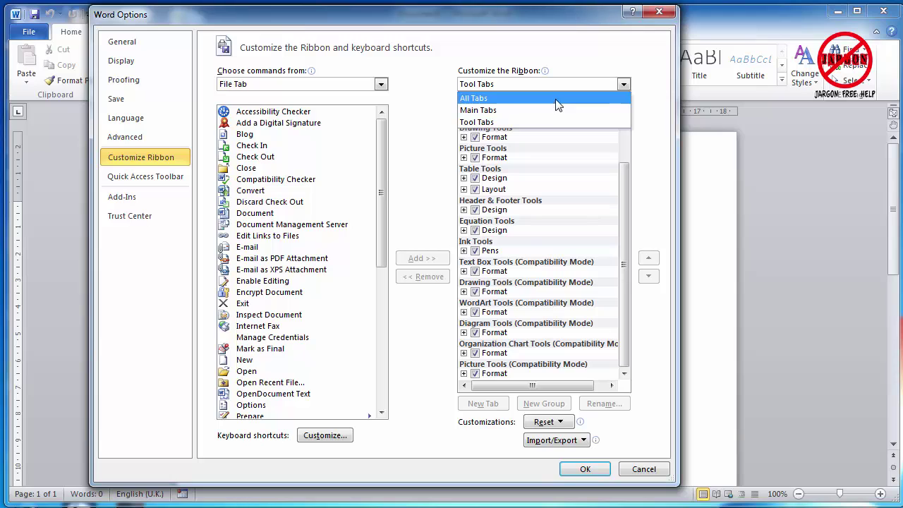
{"action": "left_click", "coordinate": [558, 111]}
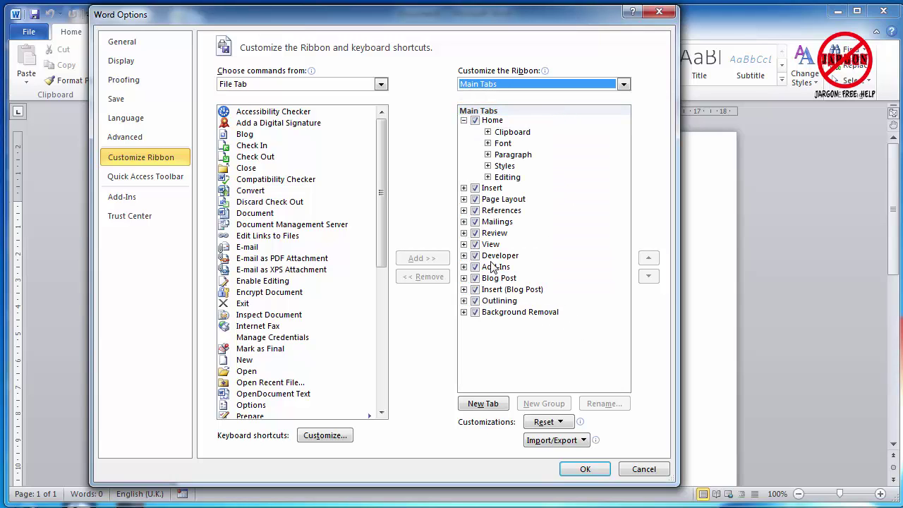
Compare the View tab's five groups with the ribbon's View tab, then reopen Word Options.
{"action": "left_click", "coordinate": [464, 245]}
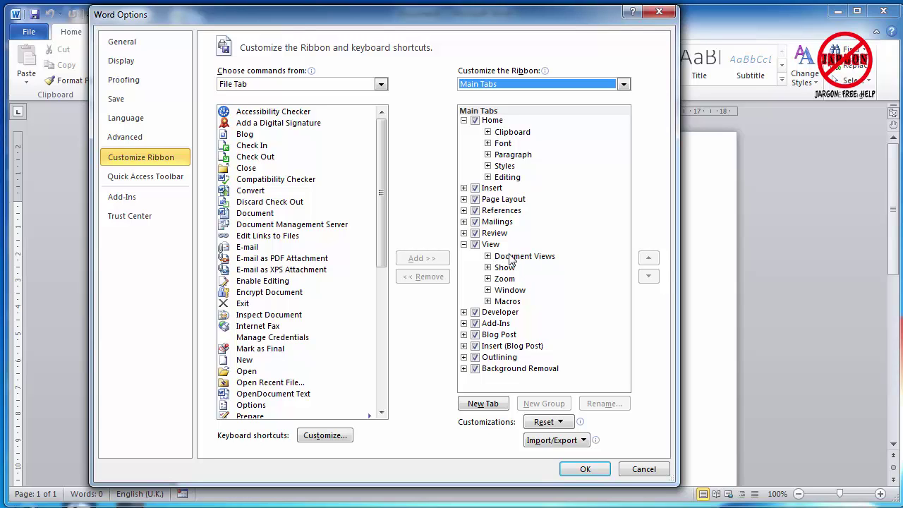
{"action": "left_click", "coordinate": [654, 473]}
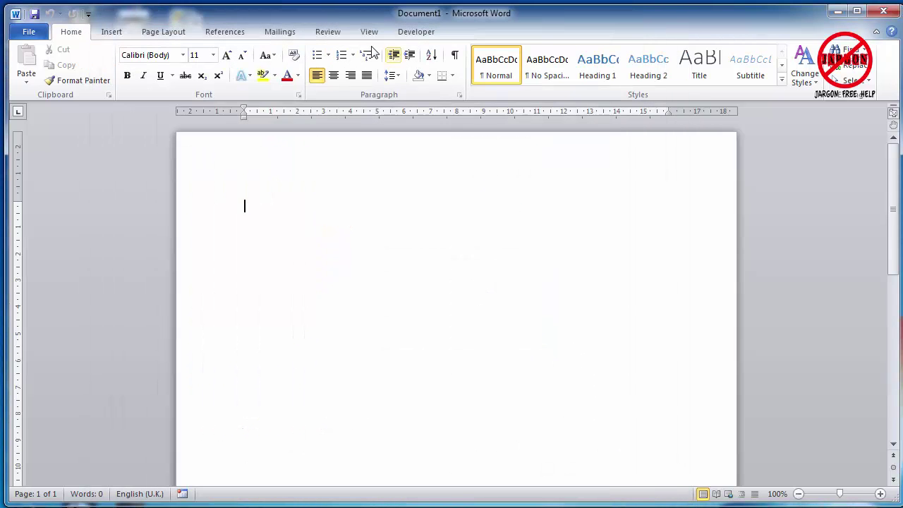
{"action": "left_click", "coordinate": [369, 35]}
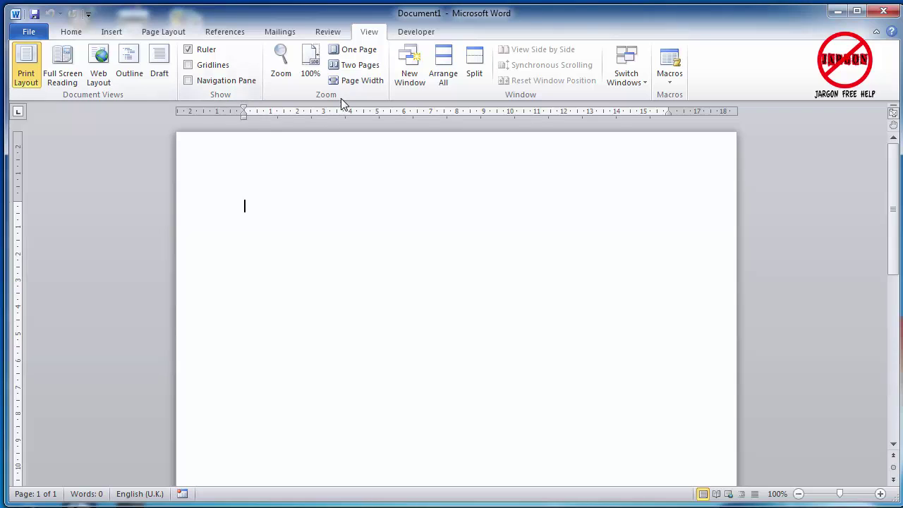
{"action": "left_click", "coordinate": [35, 31]}
{"action": "left_click", "coordinate": [79, 295]}
{"action": "left_click", "coordinate": [165, 159]}
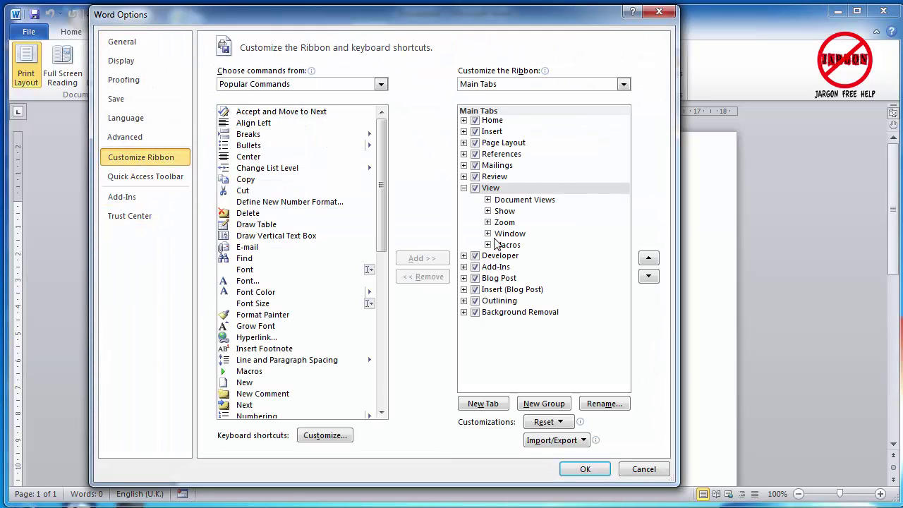
{"action": "left_click", "coordinate": [488, 200]}
{"action": "left_click", "coordinate": [543, 211]}
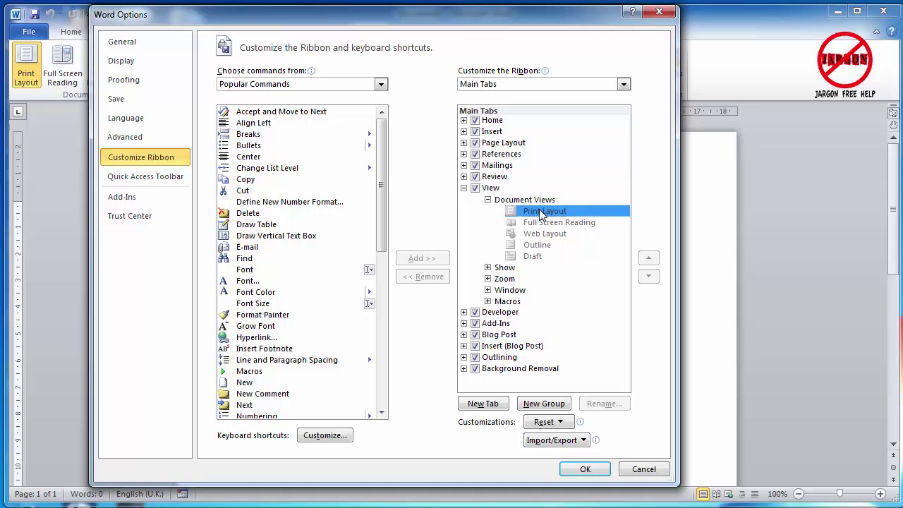
{"action": "left_click", "coordinate": [544, 223]}
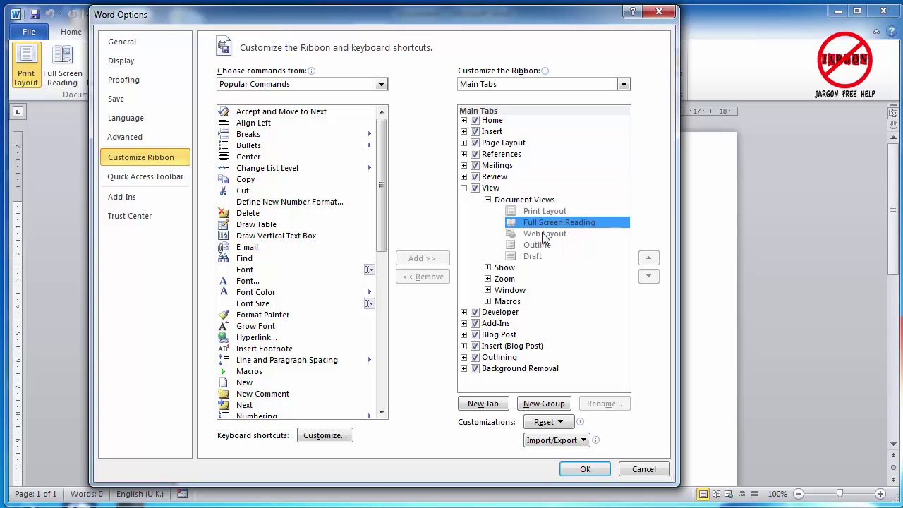
{"action": "left_click", "coordinate": [544, 233]}
{"action": "left_click", "coordinate": [541, 245]}
{"action": "left_click", "coordinate": [542, 256]}
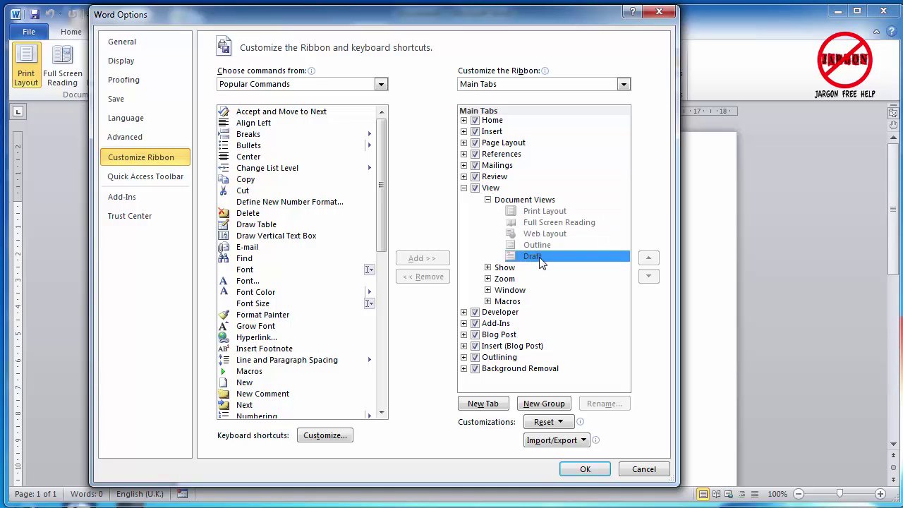
{"action": "left_click", "coordinate": [529, 200]}
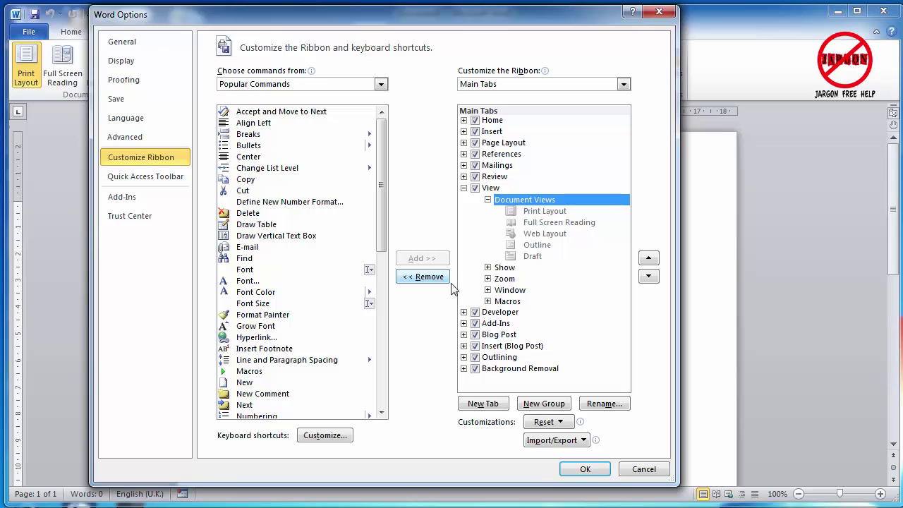
{"action": "left_click", "coordinate": [563, 423]}
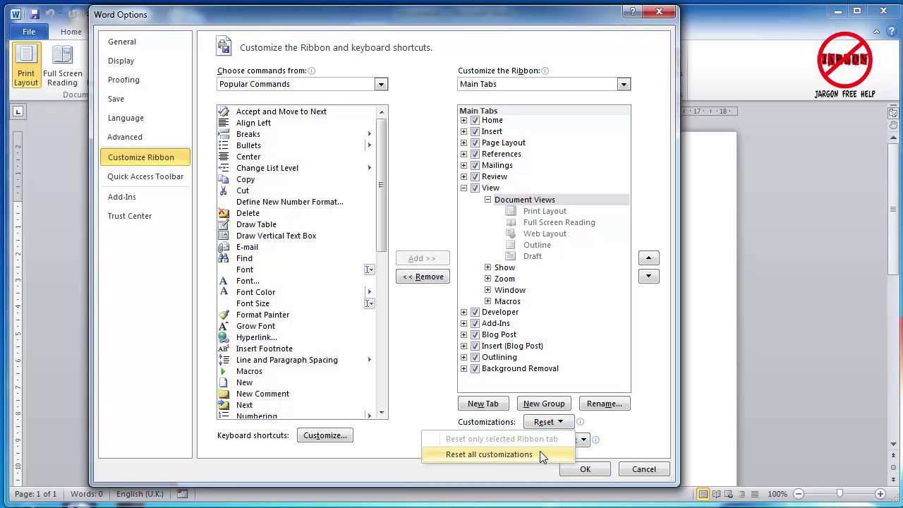
{"action": "left_click", "coordinate": [580, 346]}
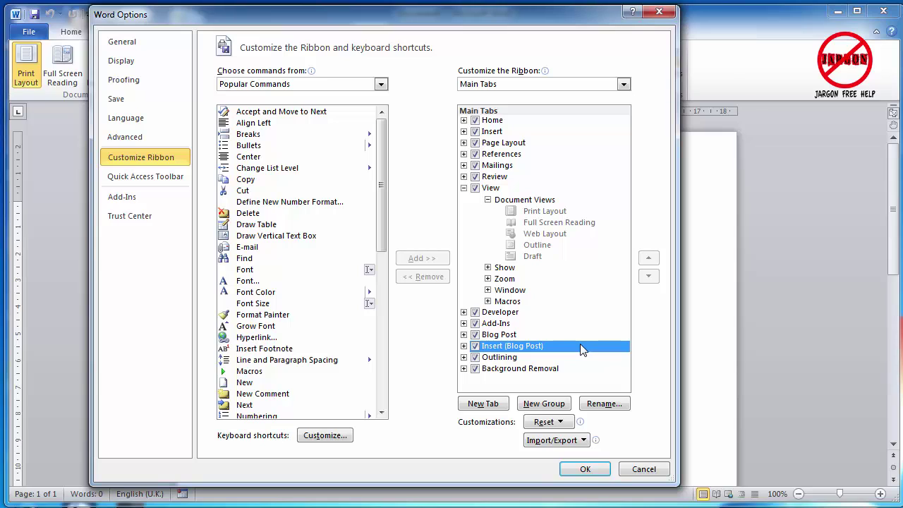
{"action": "left_click", "coordinate": [464, 189]}
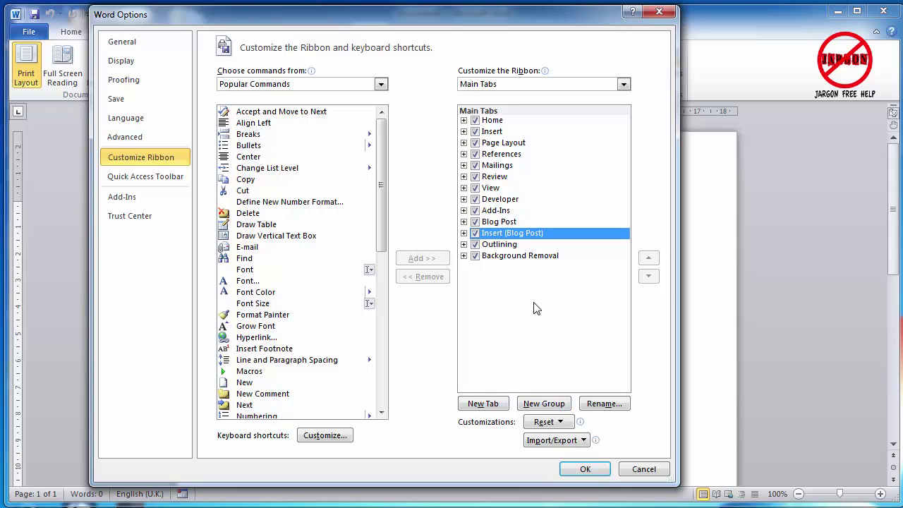
Add a new custom tab after Add-Ins, rename it Gary's Tab, and select its new group.
{"action": "left_click", "coordinate": [493, 404]}
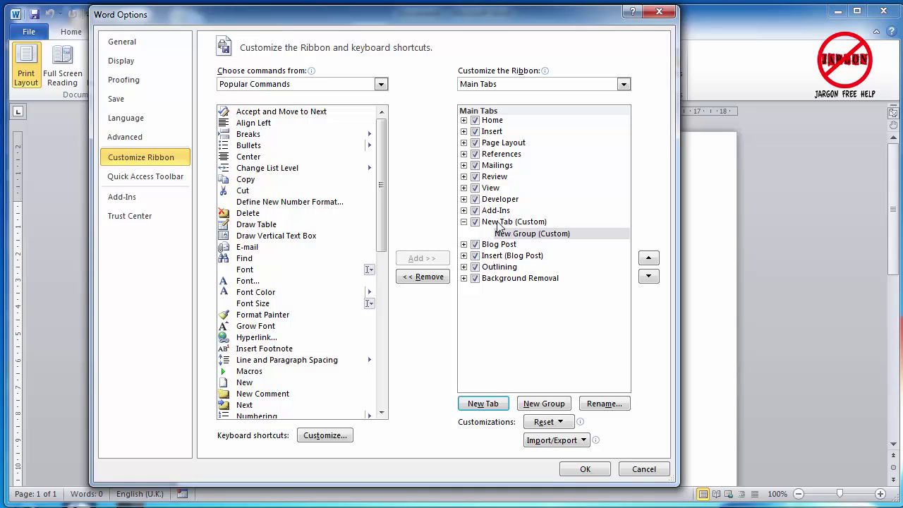
{"action": "left_click", "coordinate": [500, 223]}
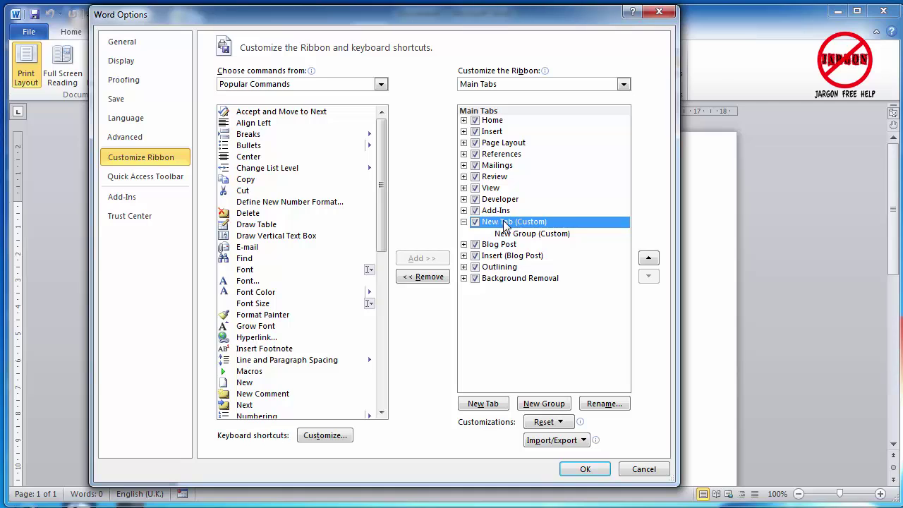
{"action": "right_click", "coordinate": [505, 225]}
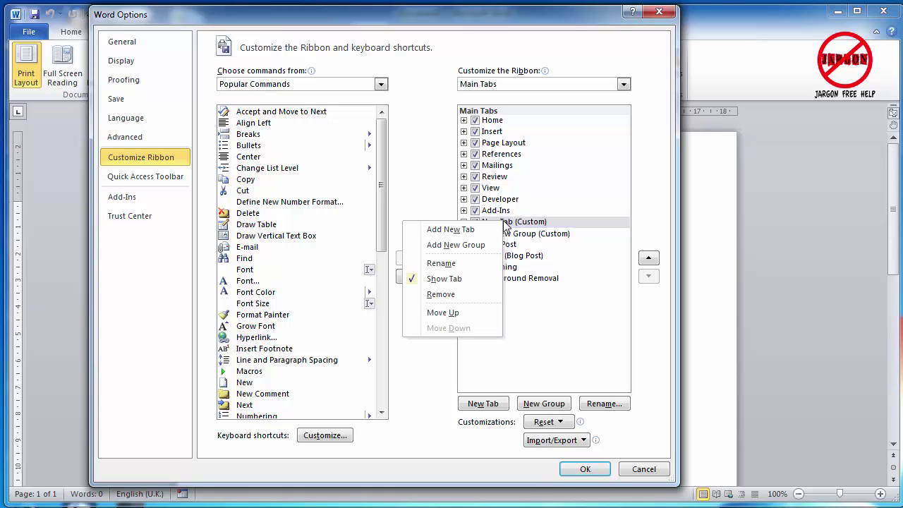
{"action": "left_click", "coordinate": [477, 264]}
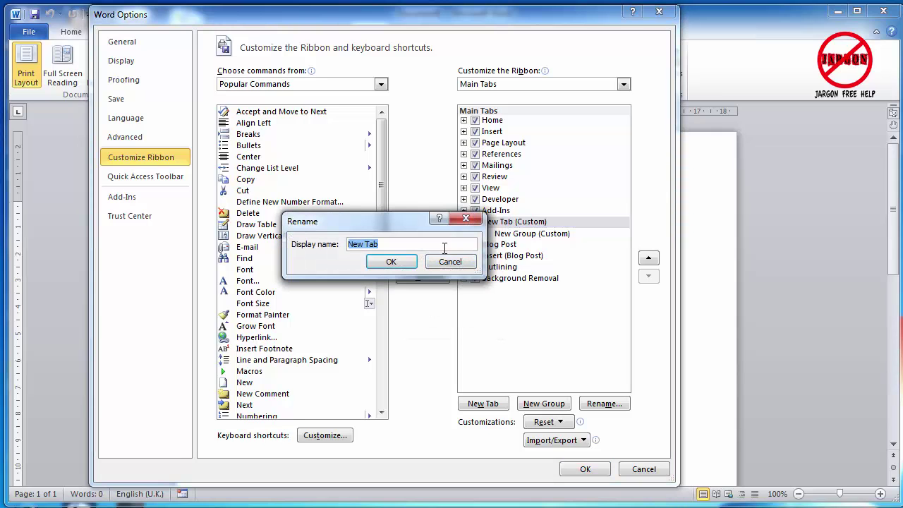
{"action": "type", "text": "Gary's"}
{"action": "left_click", "coordinate": [393, 262]}
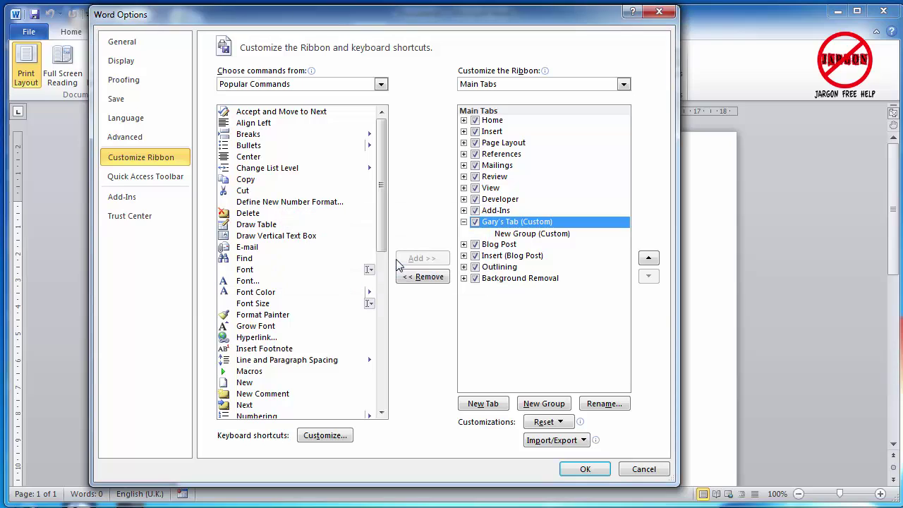
{"action": "left_click", "coordinate": [522, 235]}
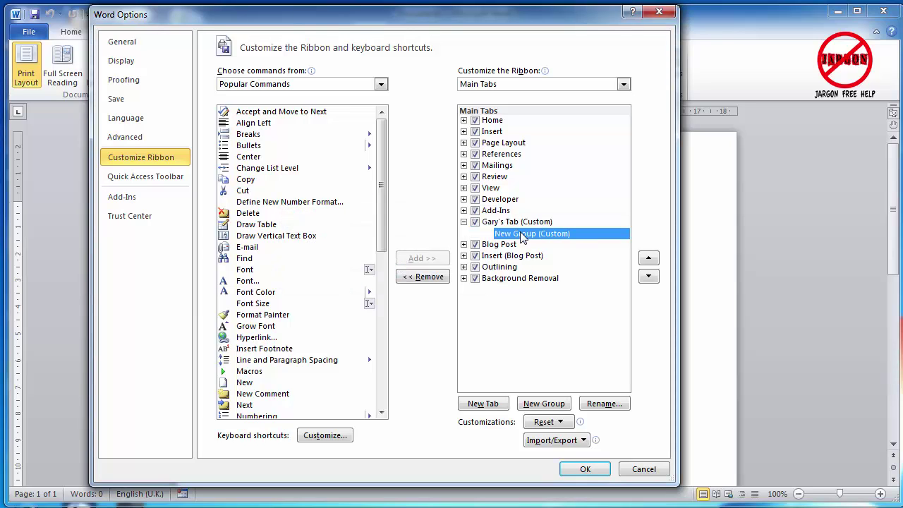
Rename the tab's first new group to Favourites.
{"action": "right_click", "coordinate": [522, 235]}
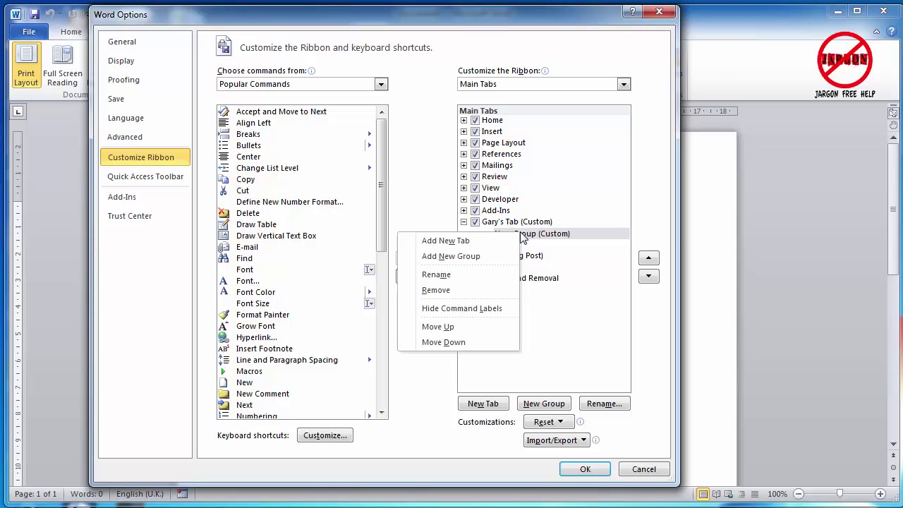
{"action": "left_click", "coordinate": [457, 274]}
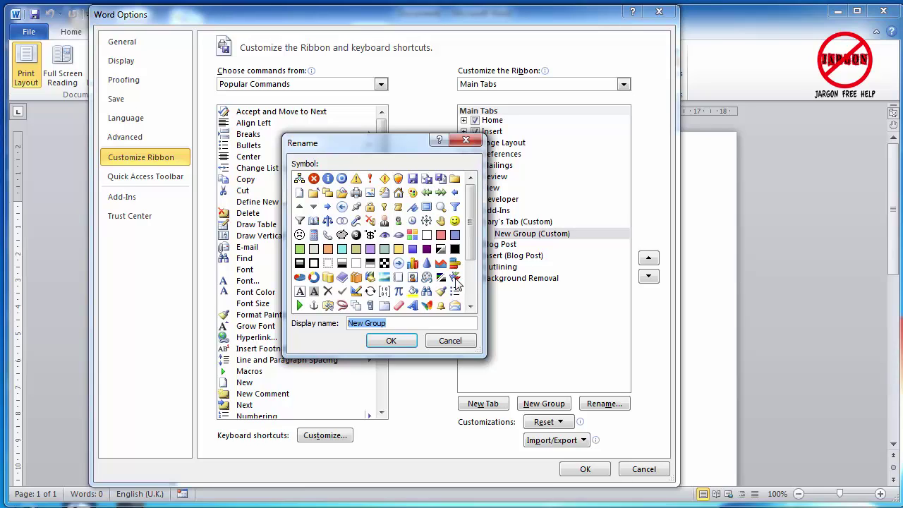
{"action": "type", "text": "Favourites"}
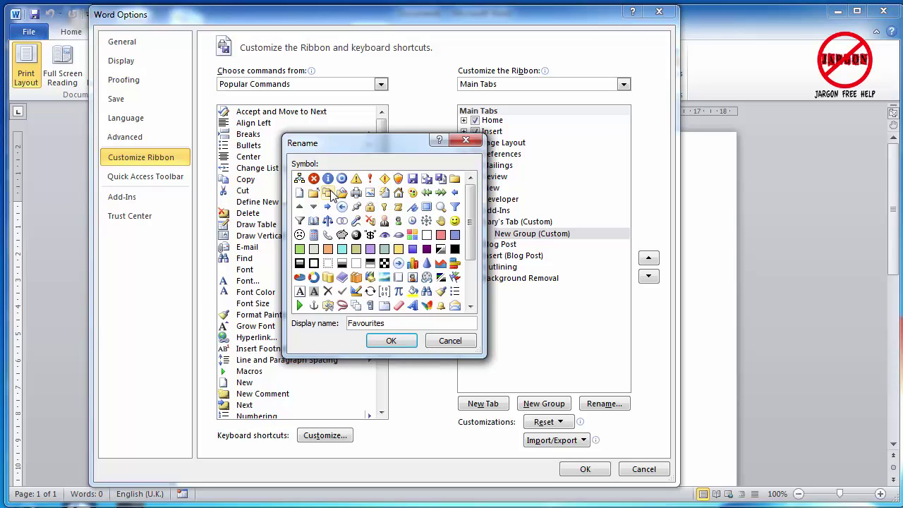
{"action": "left_click", "coordinate": [392, 341]}
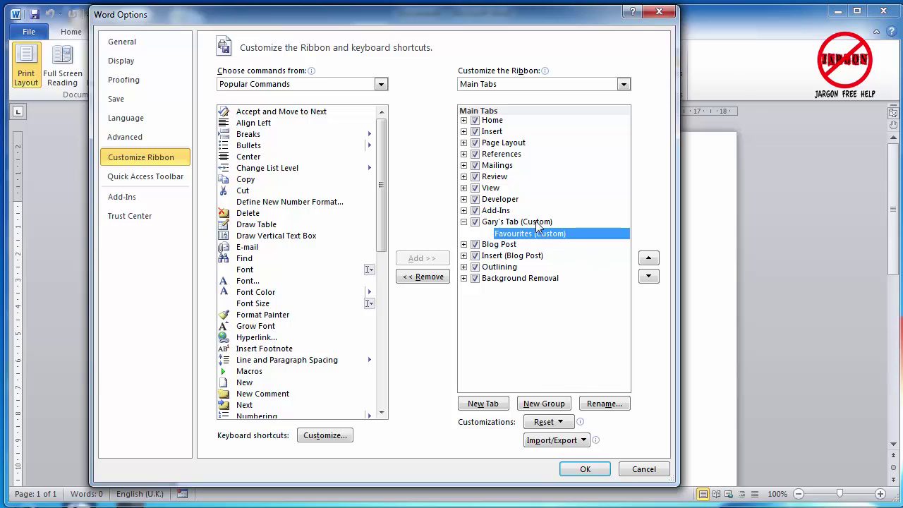
Add a second group to Gary's Tab and rename it Comments.
{"action": "left_click", "coordinate": [549, 406]}
{"action": "left_click", "coordinate": [530, 246]}
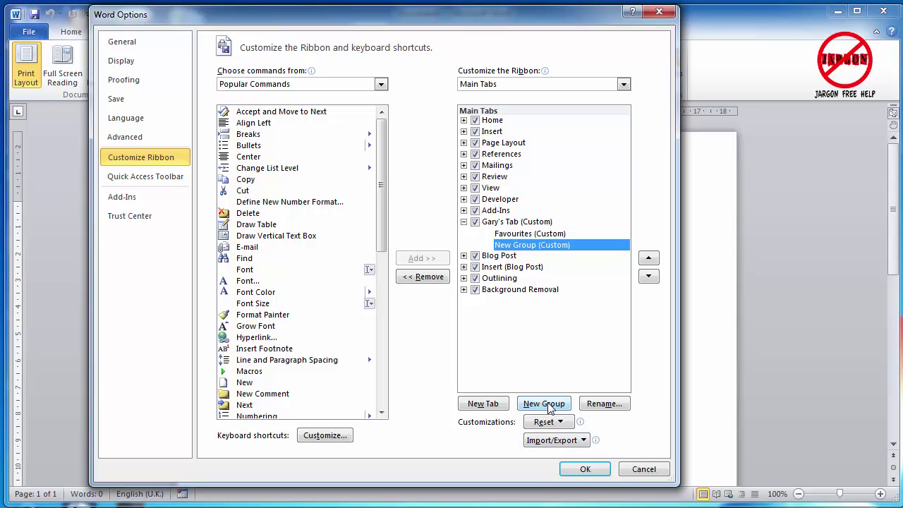
{"action": "right_click", "coordinate": [540, 249]}
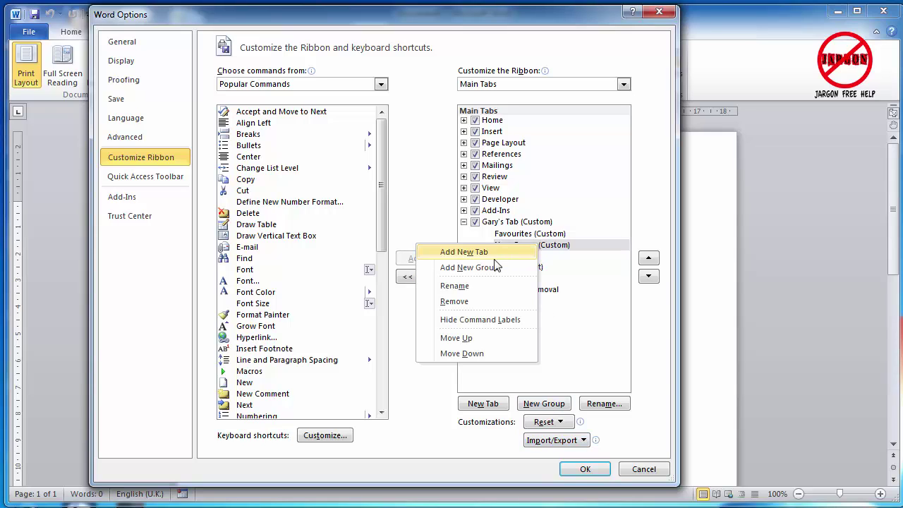
{"action": "left_click", "coordinate": [492, 287]}
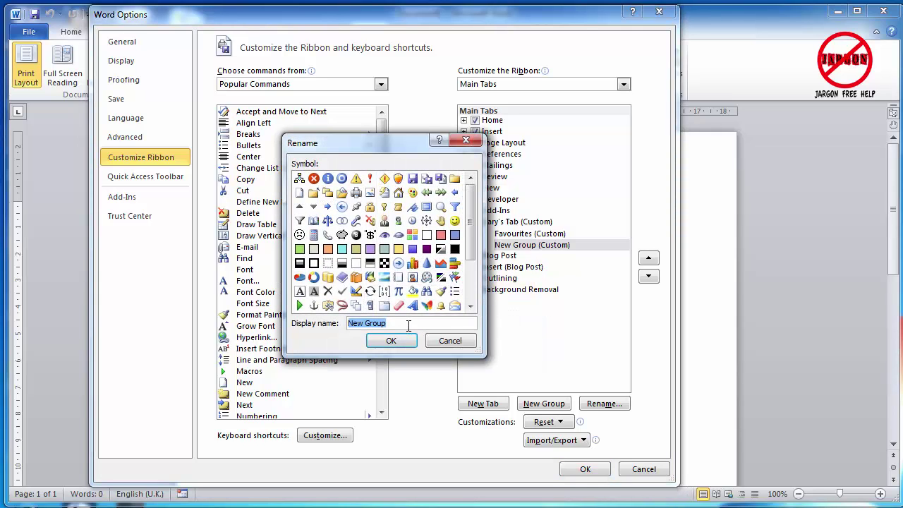
{"action": "type", "text": "Comments"}
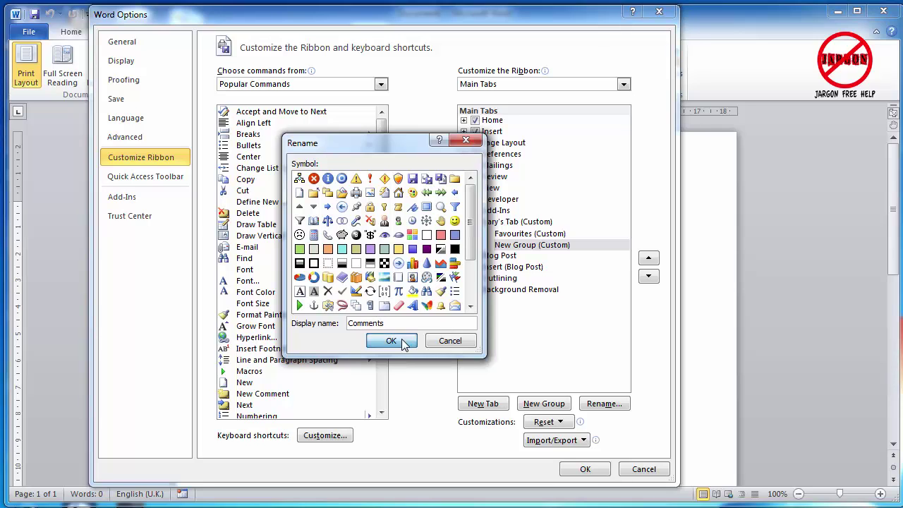
{"action": "left_click", "coordinate": [402, 341]}
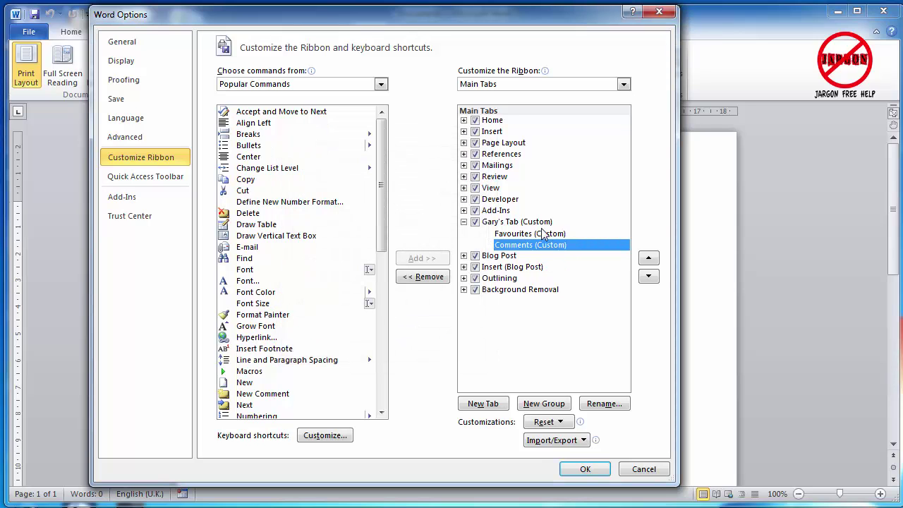
{"action": "left_click", "coordinate": [540, 233]}
{"action": "left_click", "coordinate": [531, 242]}
{"action": "left_click_drag", "start_coordinate": [532, 242], "coordinate": [530, 252]}
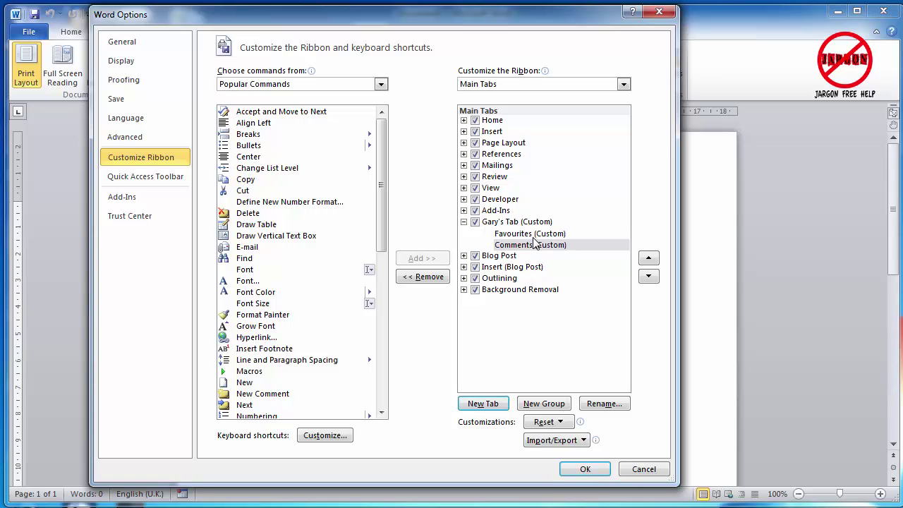
{"action": "left_click", "coordinate": [534, 237]}
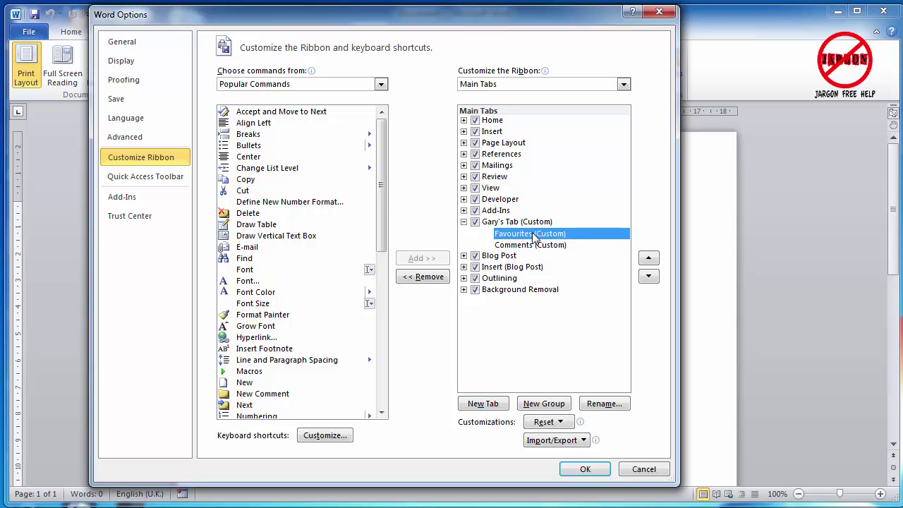
{"action": "right_click", "coordinate": [534, 238]}
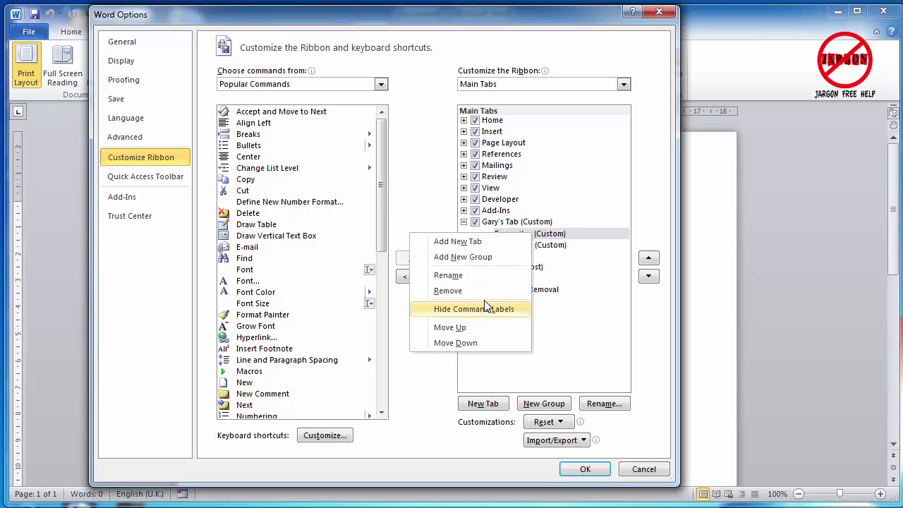
{"action": "left_click", "coordinate": [599, 374]}
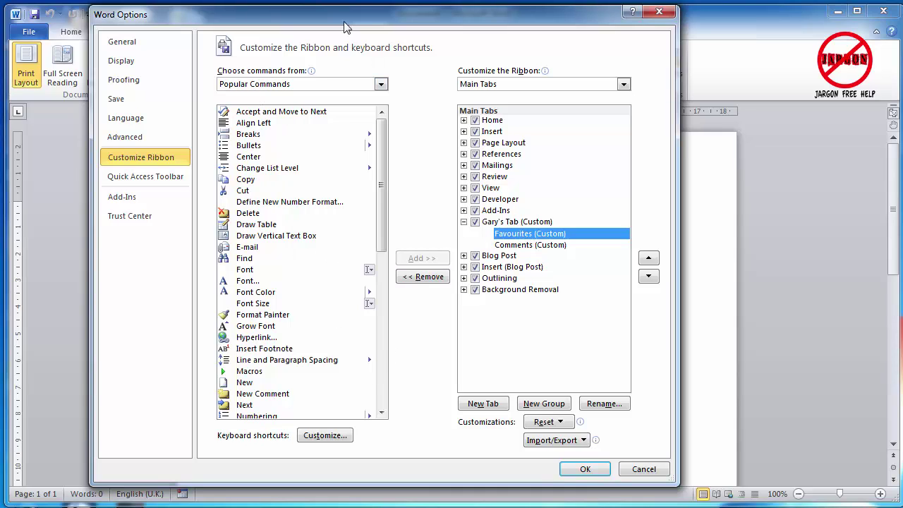
Add the New command from Popular Commands to the Favourites group.
{"action": "left_click", "coordinate": [247, 385]}
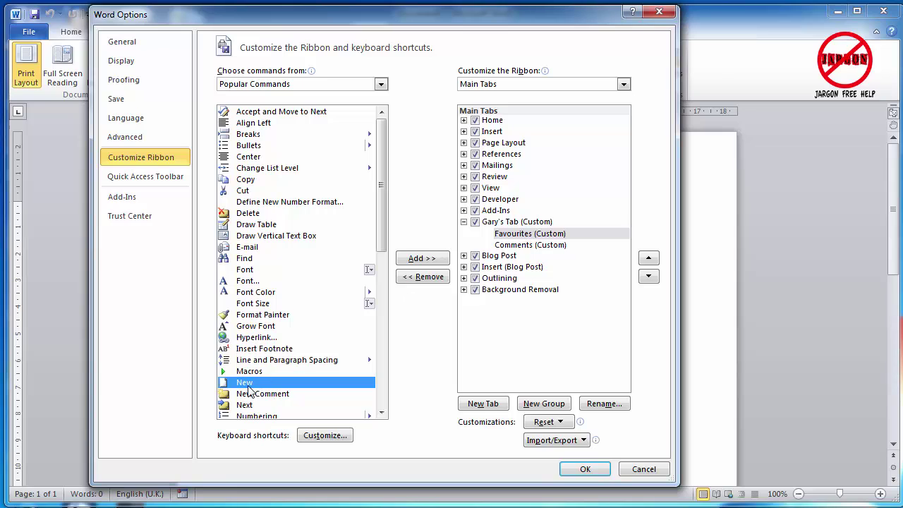
{"action": "left_click", "coordinate": [434, 260]}
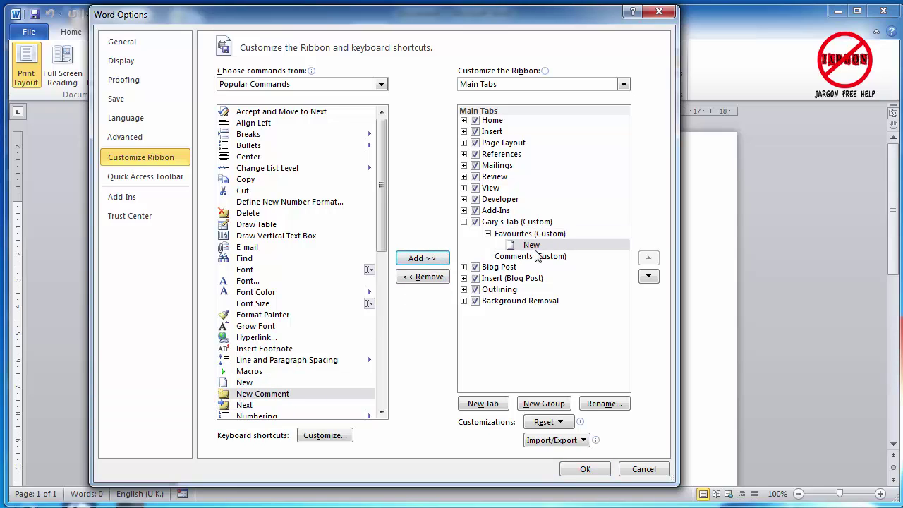
{"action": "left_click", "coordinate": [381, 415]}
{"action": "left_click", "coordinate": [382, 415]}
{"action": "left_click", "coordinate": [381, 415]}
{"action": "left_click", "coordinate": [382, 415]}
{"action": "left_click", "coordinate": [381, 415]}
{"action": "left_click", "coordinate": [382, 415]}
{"action": "left_click", "coordinate": [382, 415]}
Add the Open command to Favourites, keeping New listed above Open.
{"action": "left_click", "coordinate": [249, 361]}
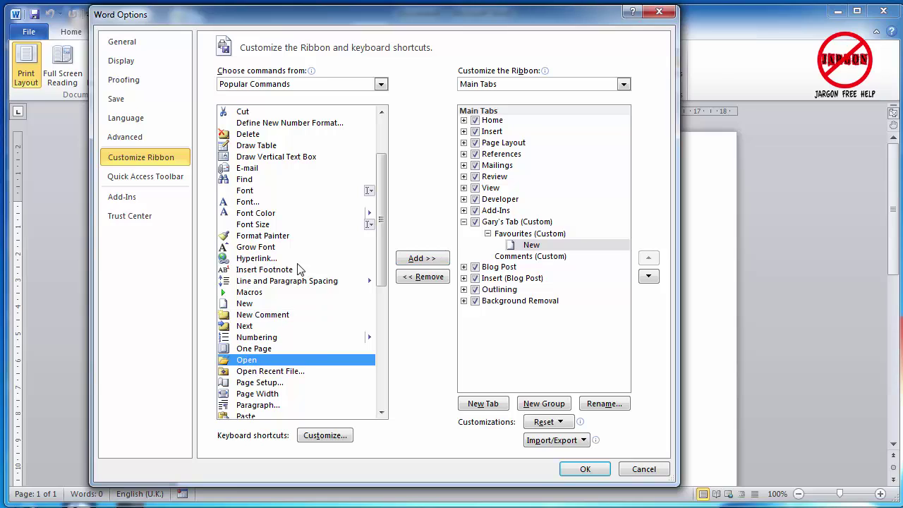
{"action": "left_click", "coordinate": [422, 258]}
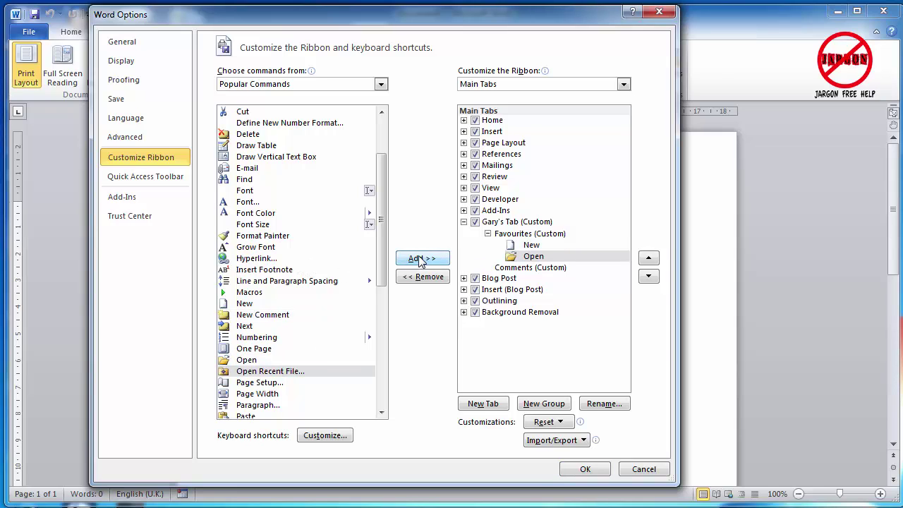
{"action": "mouse_move", "coordinate": [529, 260]}
{"action": "left_mouse_down"}
{"action": "mouse_move", "coordinate": [530, 269]}
{"action": "mouse_move", "coordinate": [534, 242]}
{"action": "mouse_move", "coordinate": [539, 276]}
{"action": "mouse_move", "coordinate": [534, 251]}
{"action": "left_mouse_up"}
{"action": "left_click", "coordinate": [536, 258]}
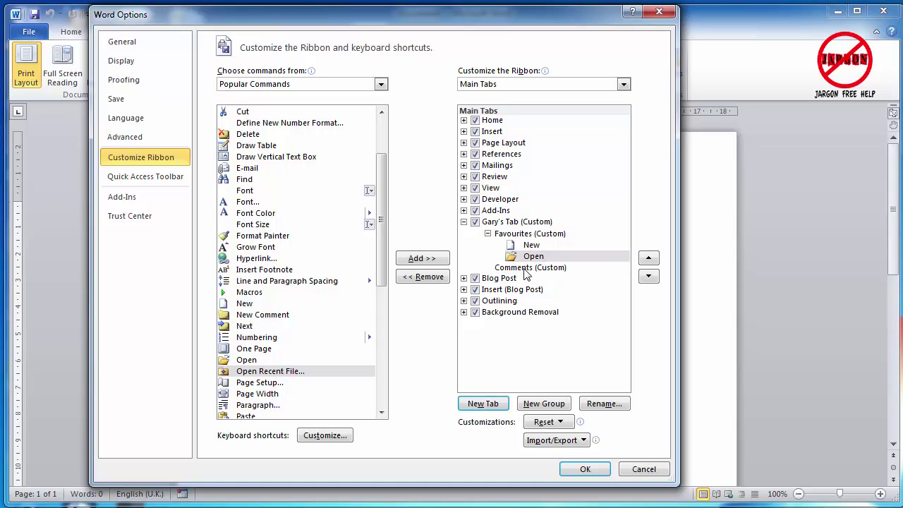
Fill the Comments group with New Comment, Next and Previous, in that order.
{"action": "left_click", "coordinate": [524, 269]}
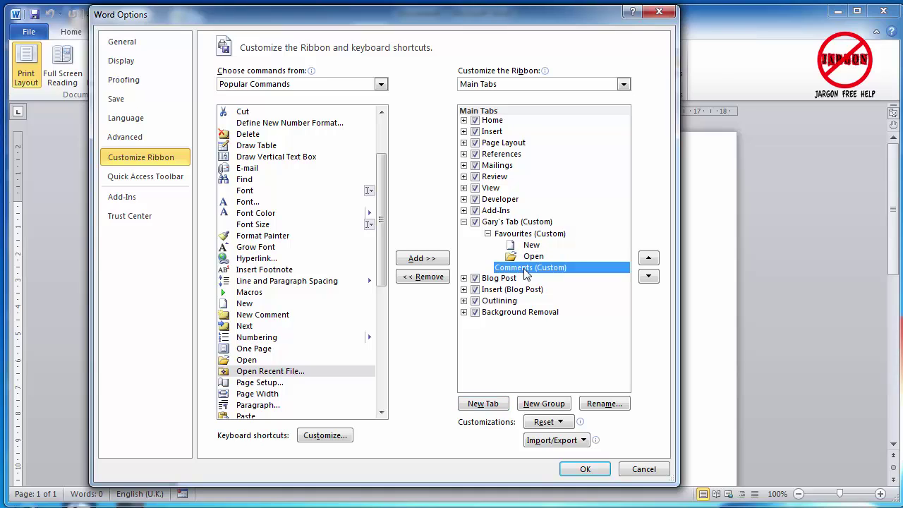
{"action": "left_click", "coordinate": [265, 317]}
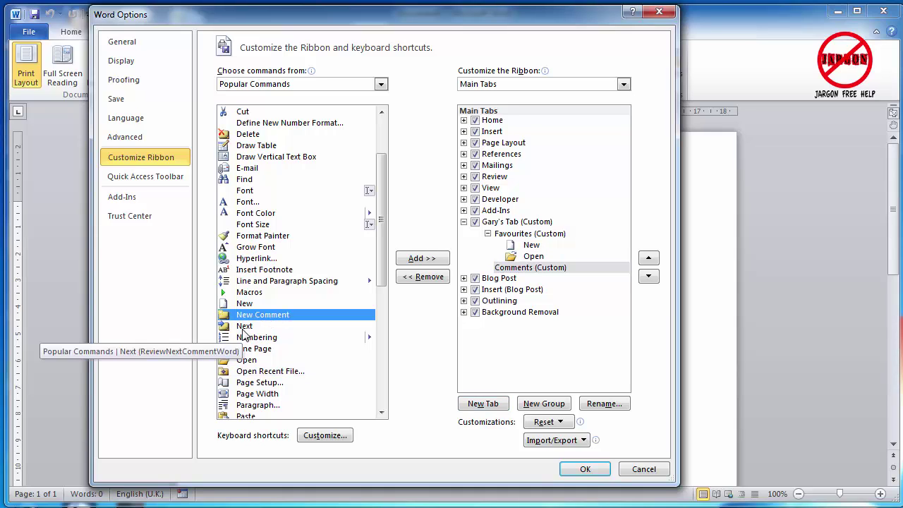
{"action": "key", "text": "alt+a"}
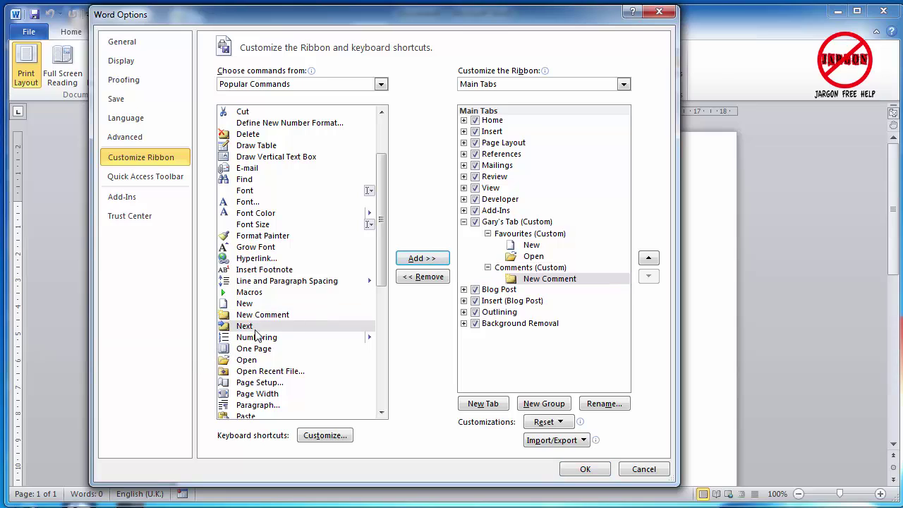
{"action": "left_click_drag", "start_coordinate": [244, 329], "coordinate": [515, 289]}
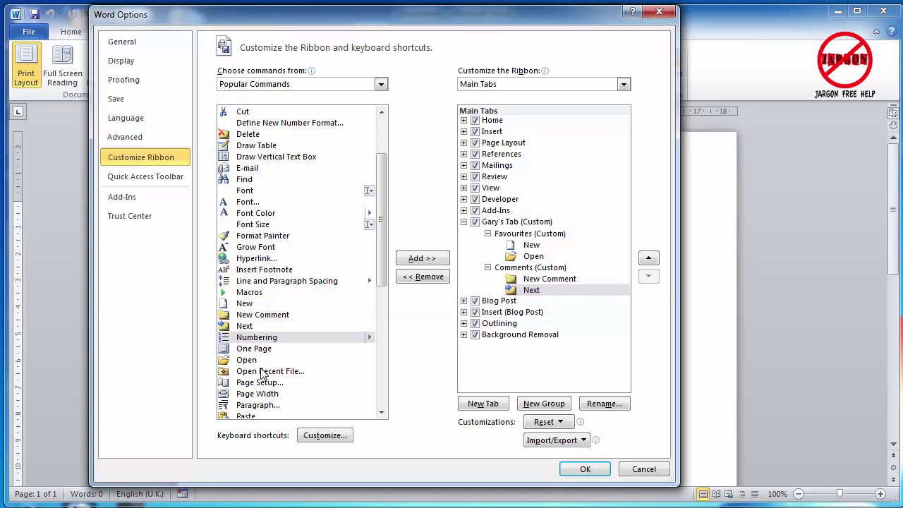
{"action": "left_click", "coordinate": [382, 413]}
{"action": "left_click", "coordinate": [382, 413]}
{"action": "scroll", "coordinate": [382, 414], "scroll_direction": "down", "scroll_amount": 1}
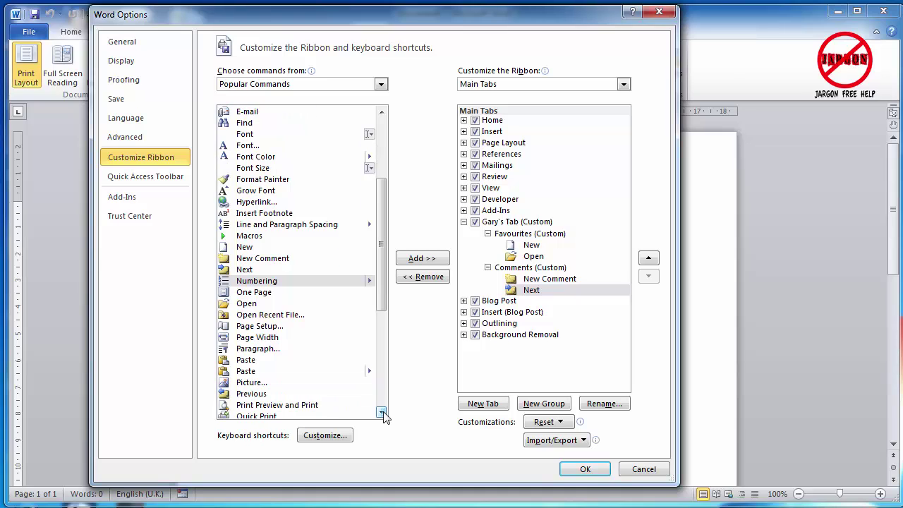
{"action": "left_click", "coordinate": [243, 395]}
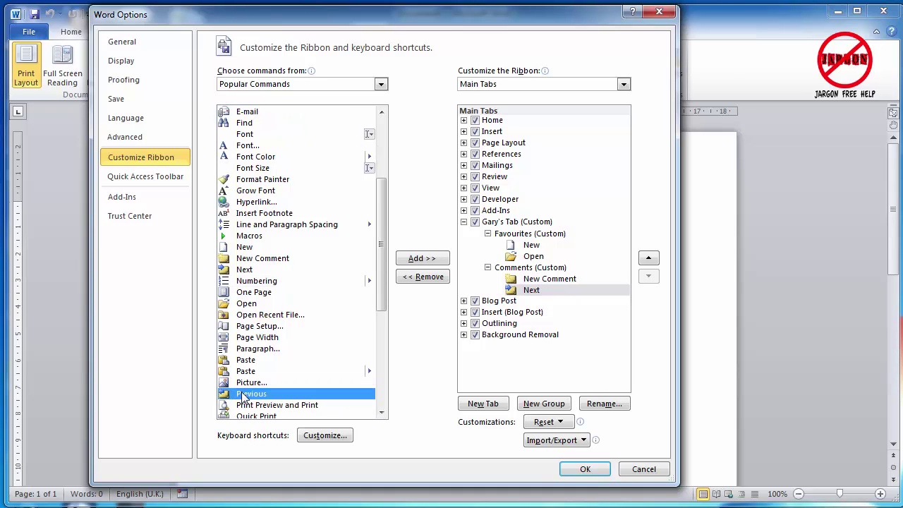
{"action": "left_click_drag", "start_coordinate": [243, 396], "coordinate": [545, 299]}
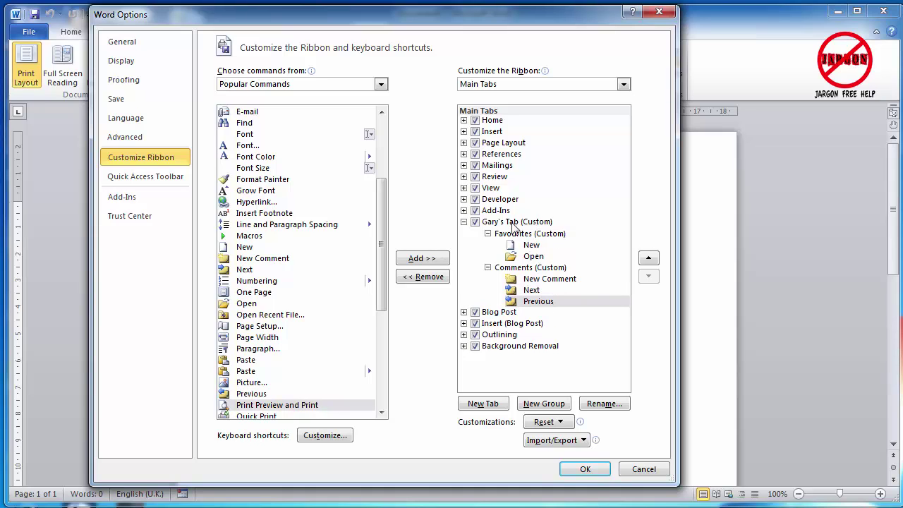
Move Gary's Tab to just after Home and save the ribbon changes.
{"action": "left_click", "coordinate": [501, 223]}
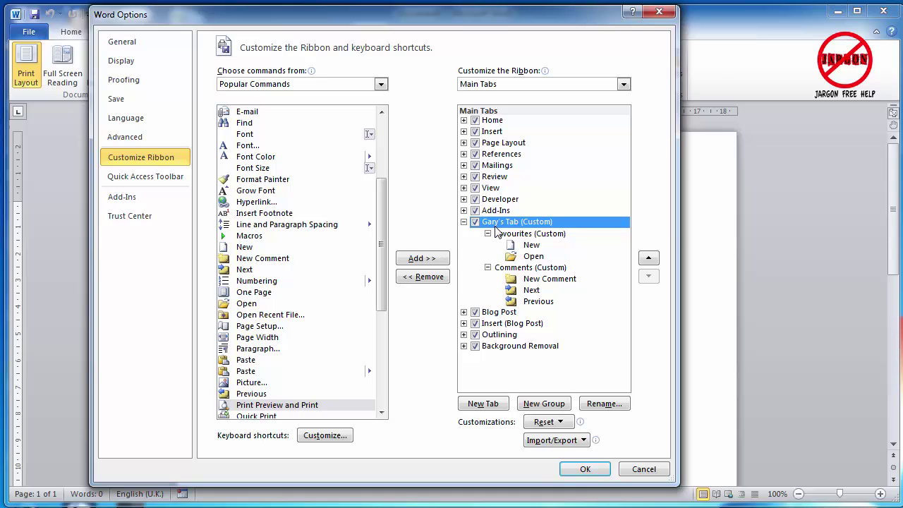
{"action": "left_click_drag", "start_coordinate": [496, 226], "coordinate": [494, 136]}
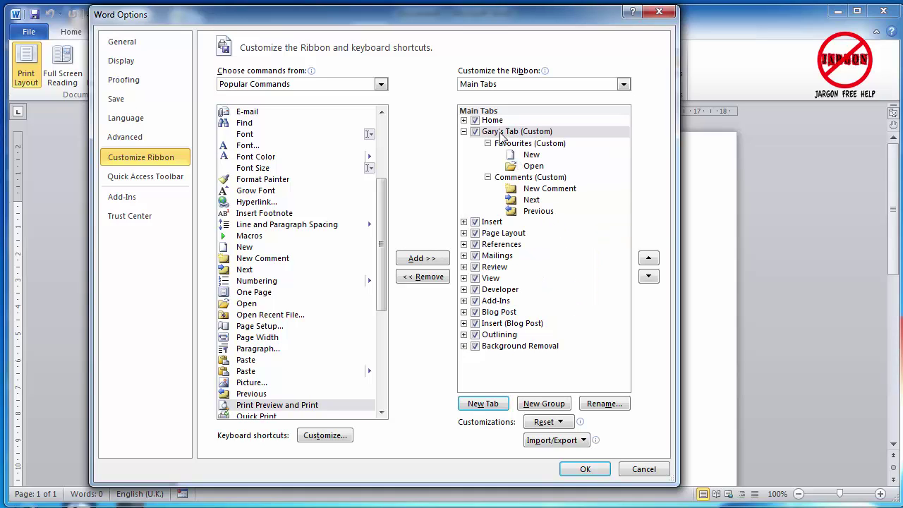
{"action": "left_click", "coordinate": [583, 470]}
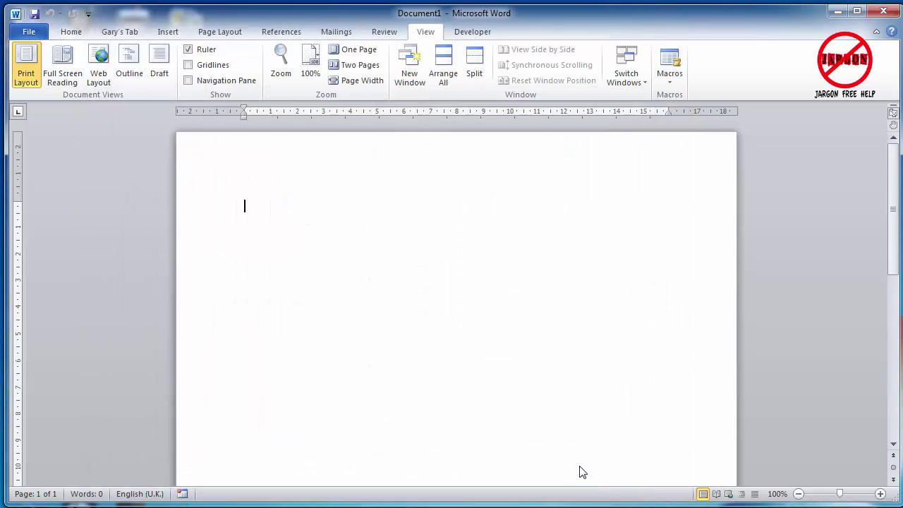
Create Document3 with Gary's Tab's New Blank Document command and view the tab there.
{"action": "left_click", "coordinate": [120, 33]}
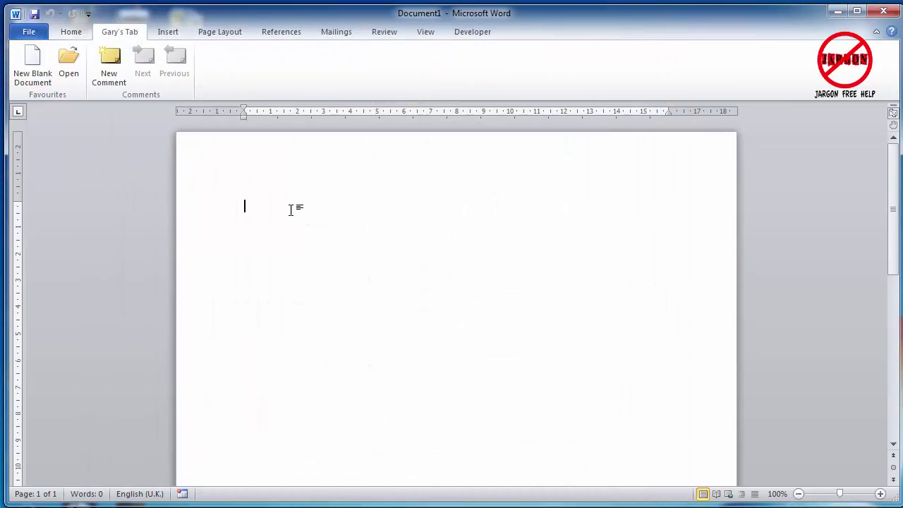
{"action": "left_click", "coordinate": [33, 63]}
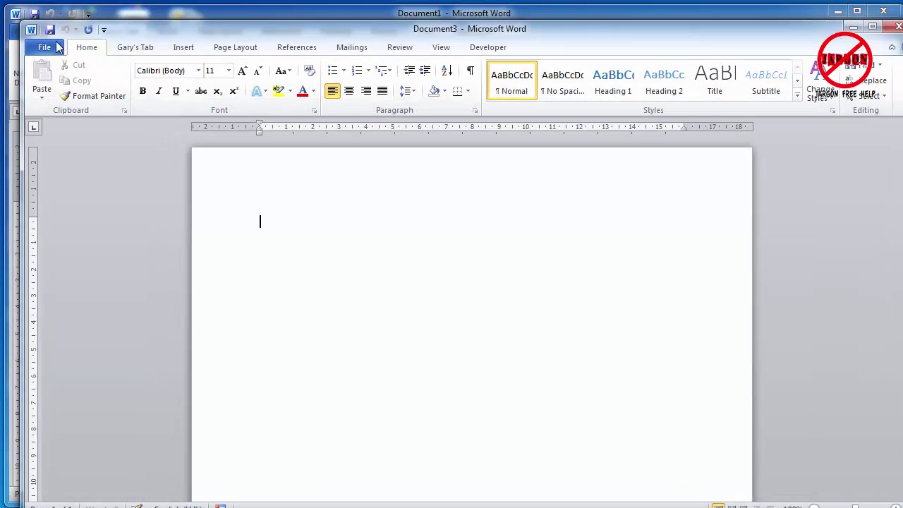
{"action": "left_click", "coordinate": [138, 48]}
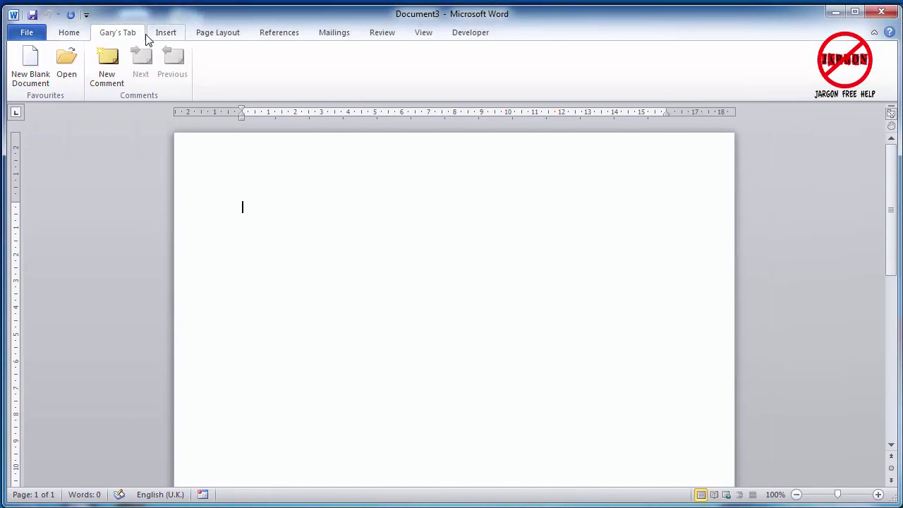
In Customize Ribbon, drag Gary's Tab below Background Removal, after Developer.
{"action": "left_click", "coordinate": [26, 34]}
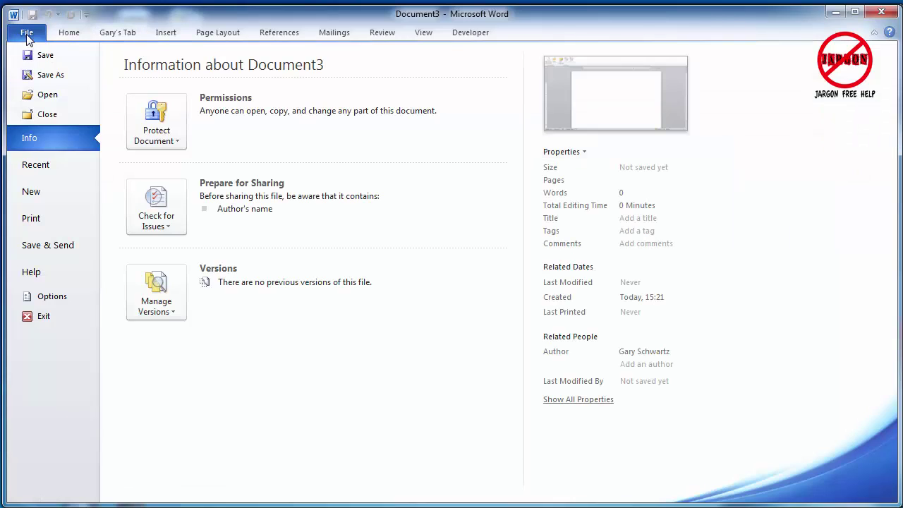
{"action": "left_click", "coordinate": [72, 297]}
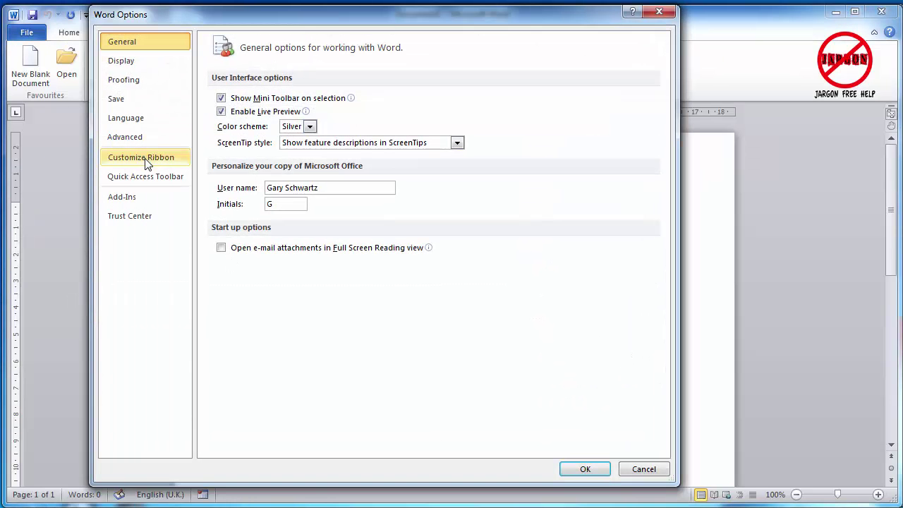
{"action": "left_click", "coordinate": [147, 160]}
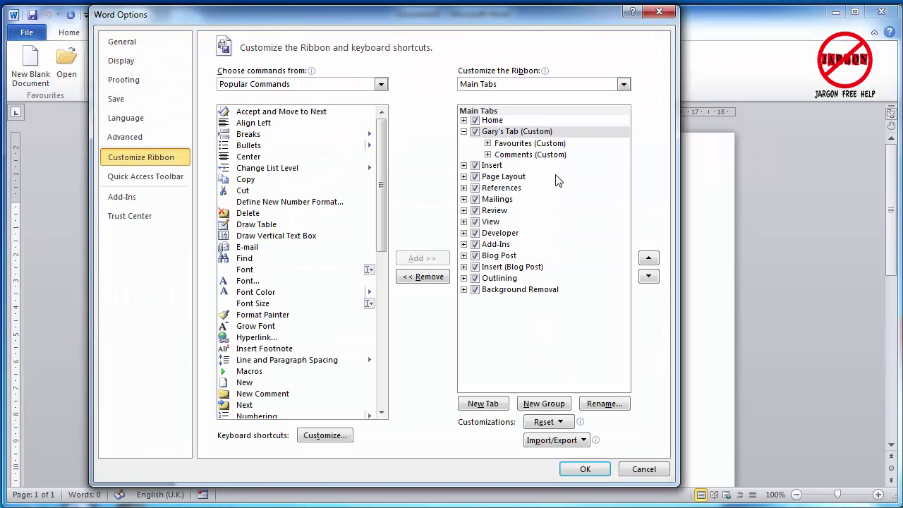
{"action": "left_click", "coordinate": [515, 133]}
{"action": "left_click_drag", "start_coordinate": [515, 134], "coordinate": [506, 245]}
{"action": "left_click", "coordinate": [582, 469]}
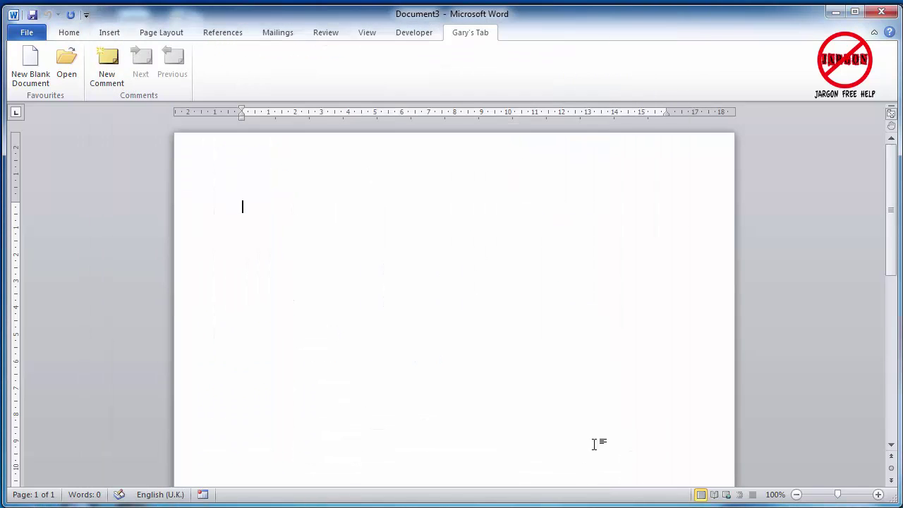